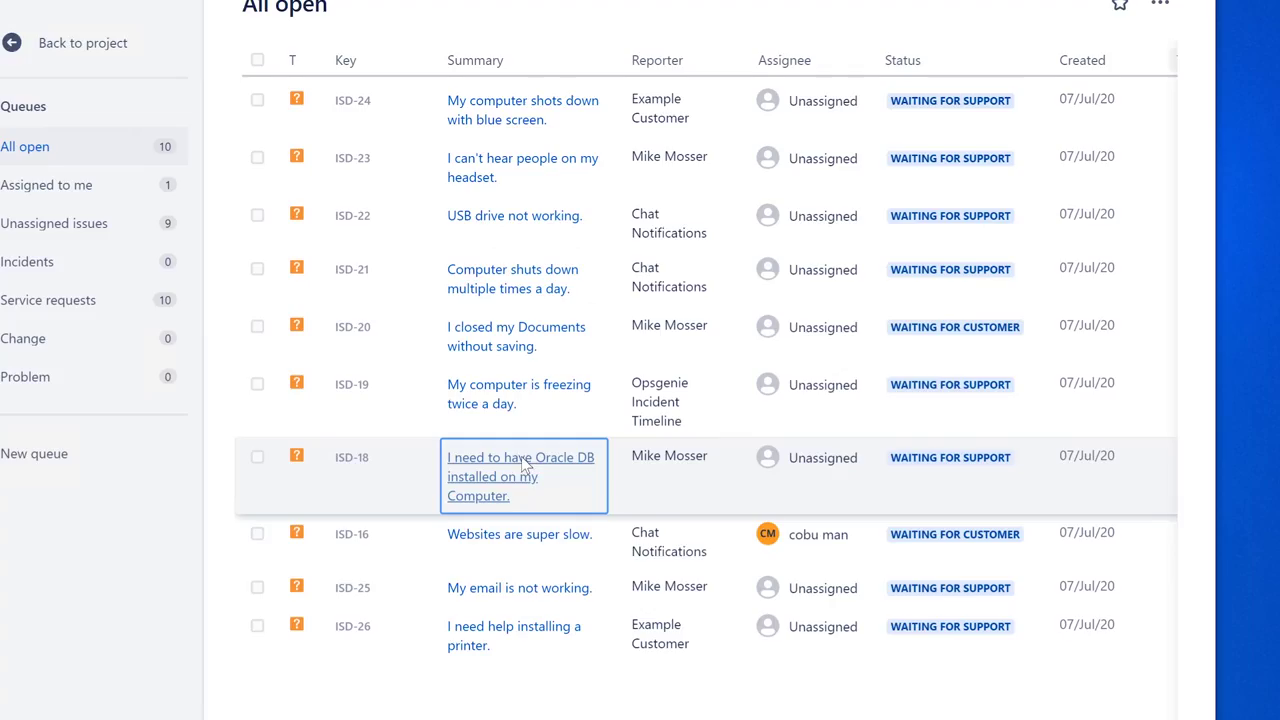
- Open ticket ISD-18 about installing Oracle DB and assign it to your own account
left_click(520, 460)
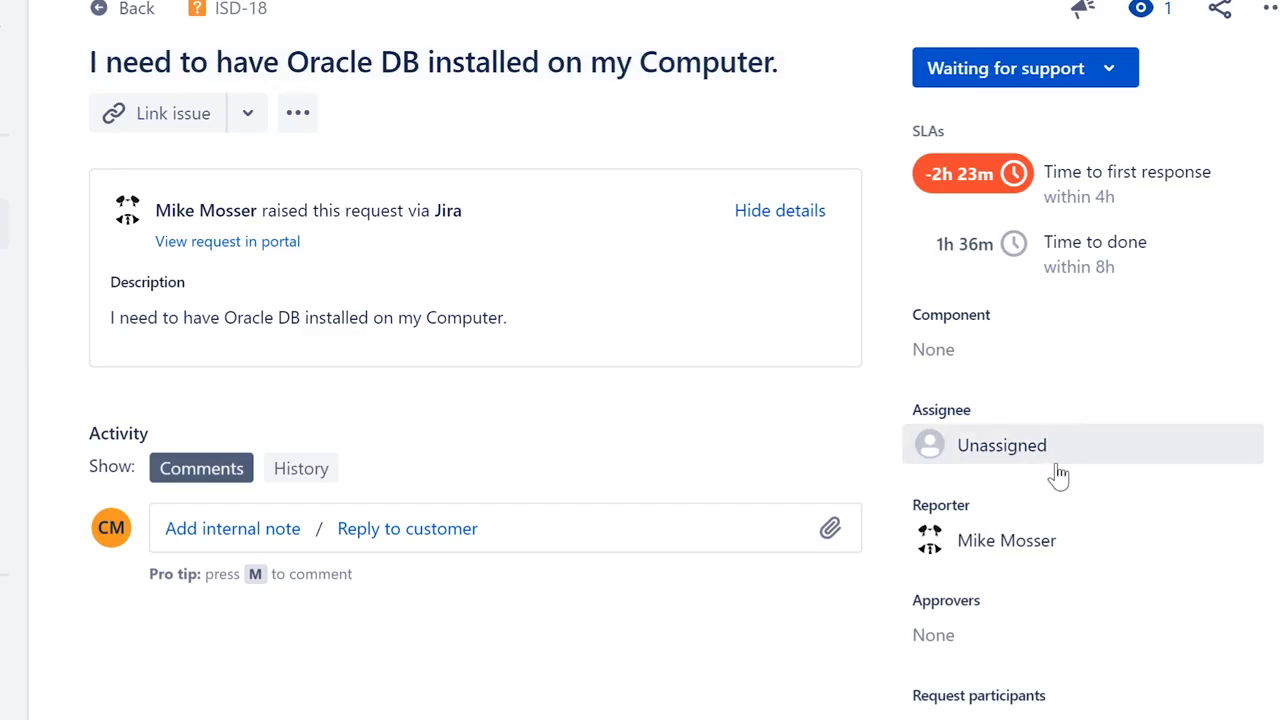
left_click(1052, 464)
left_click(1002, 517)
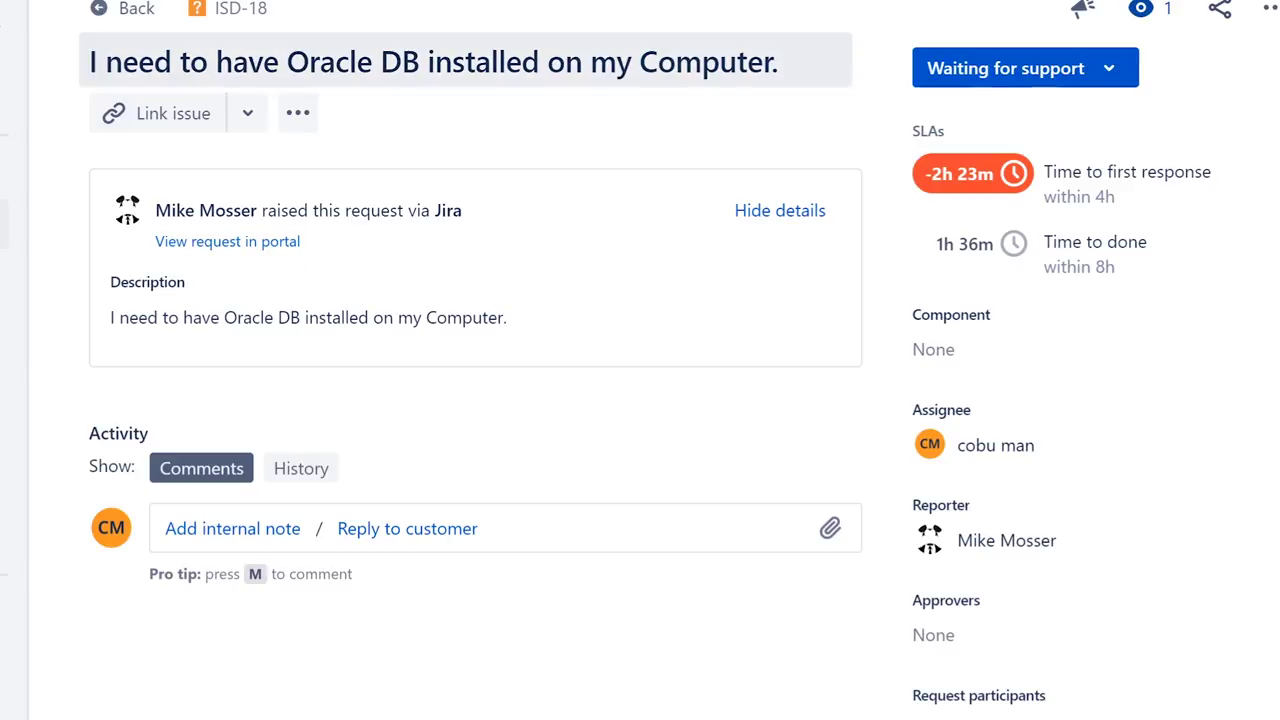
- Review the ticket's summary, description and requester
left_click_drag(89, 62, 797, 76)
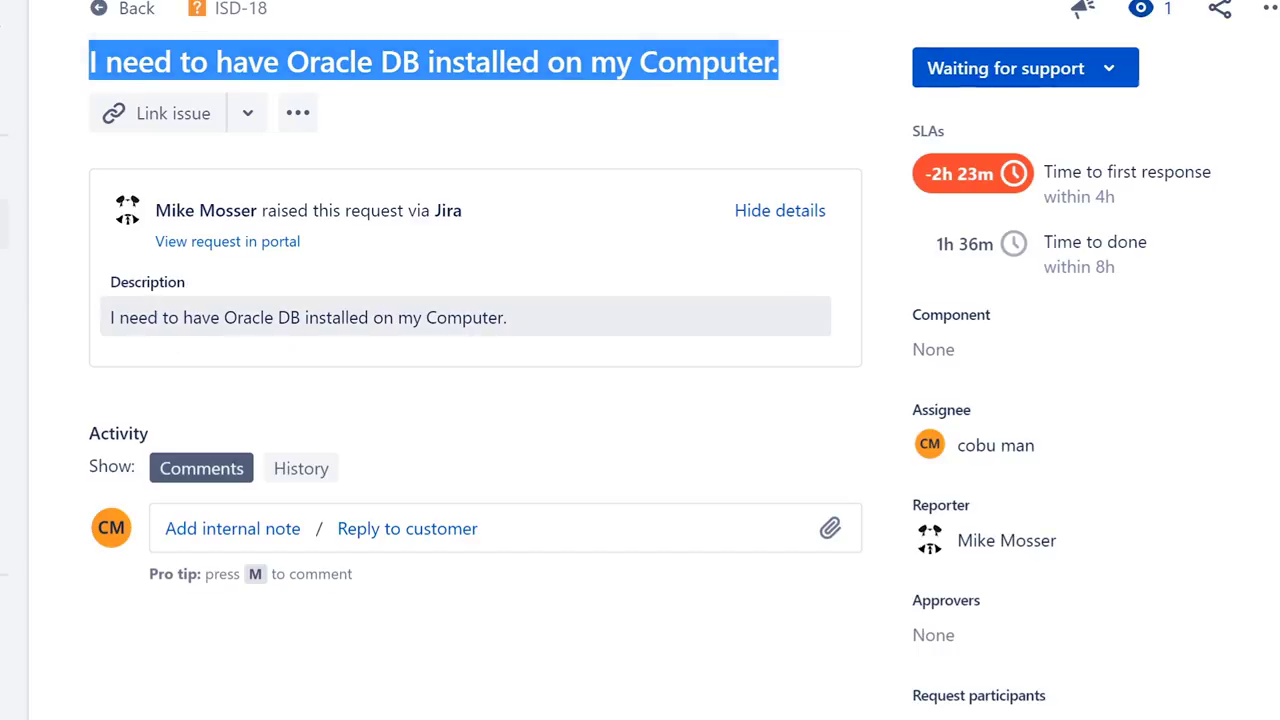
left_click(286, 314)
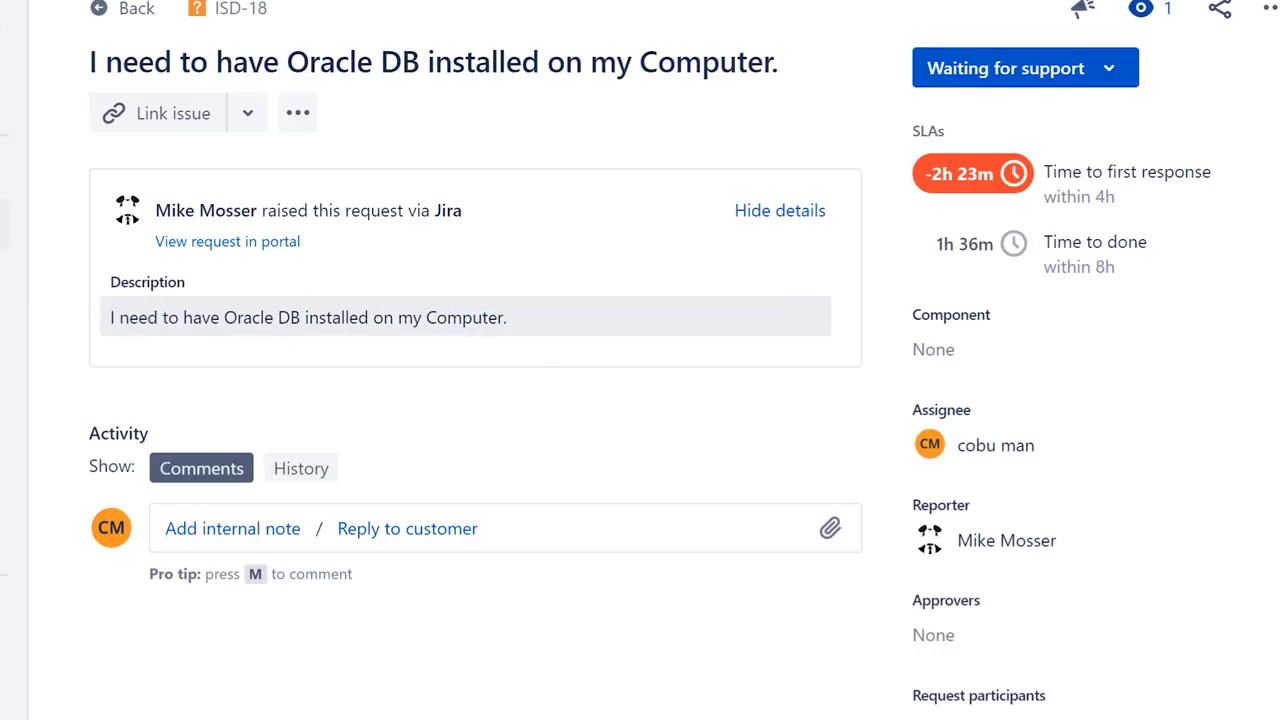
left_click_drag(262, 211, 158, 218)
left_click(495, 415)
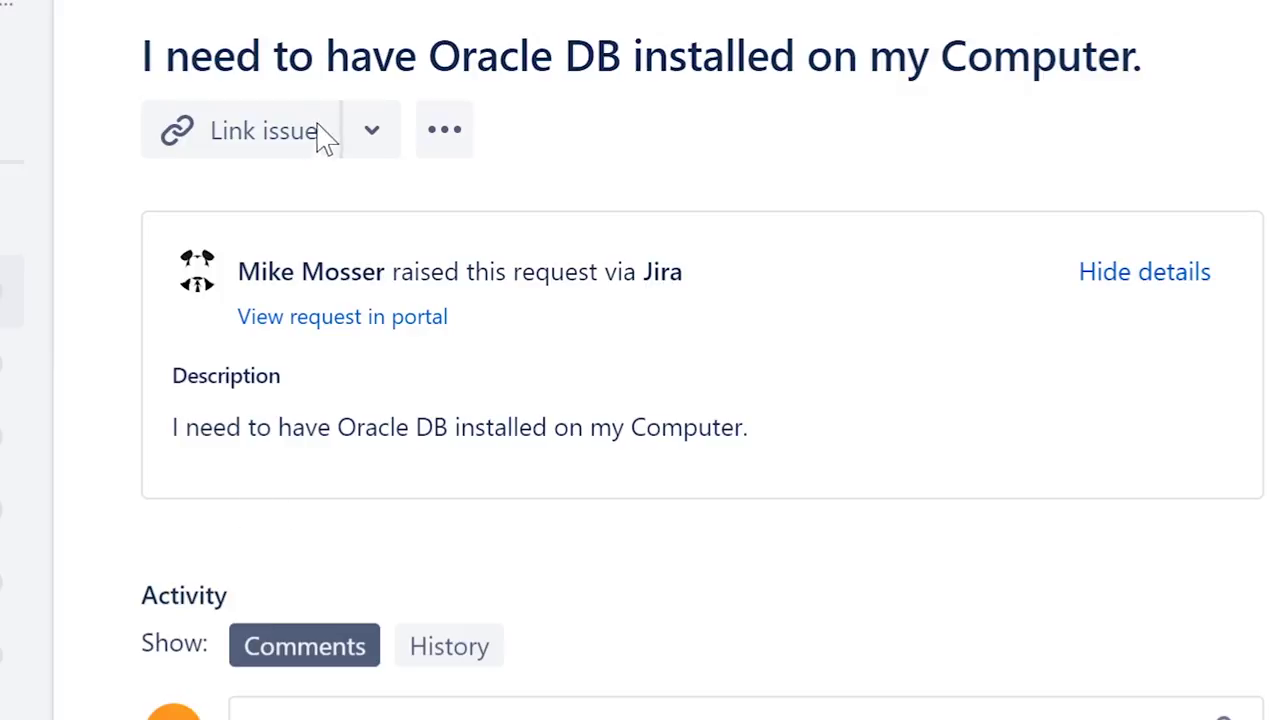
left_click_drag(237, 272, 391, 277)
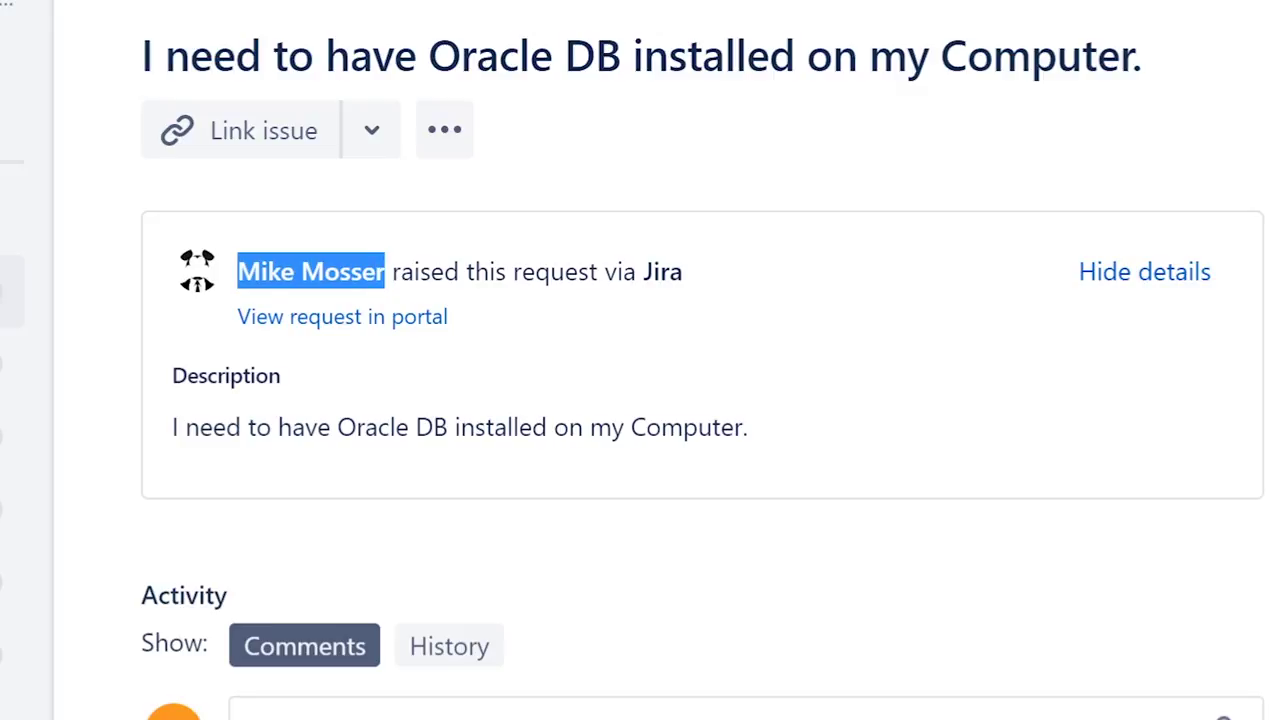
left_click(388, 274)
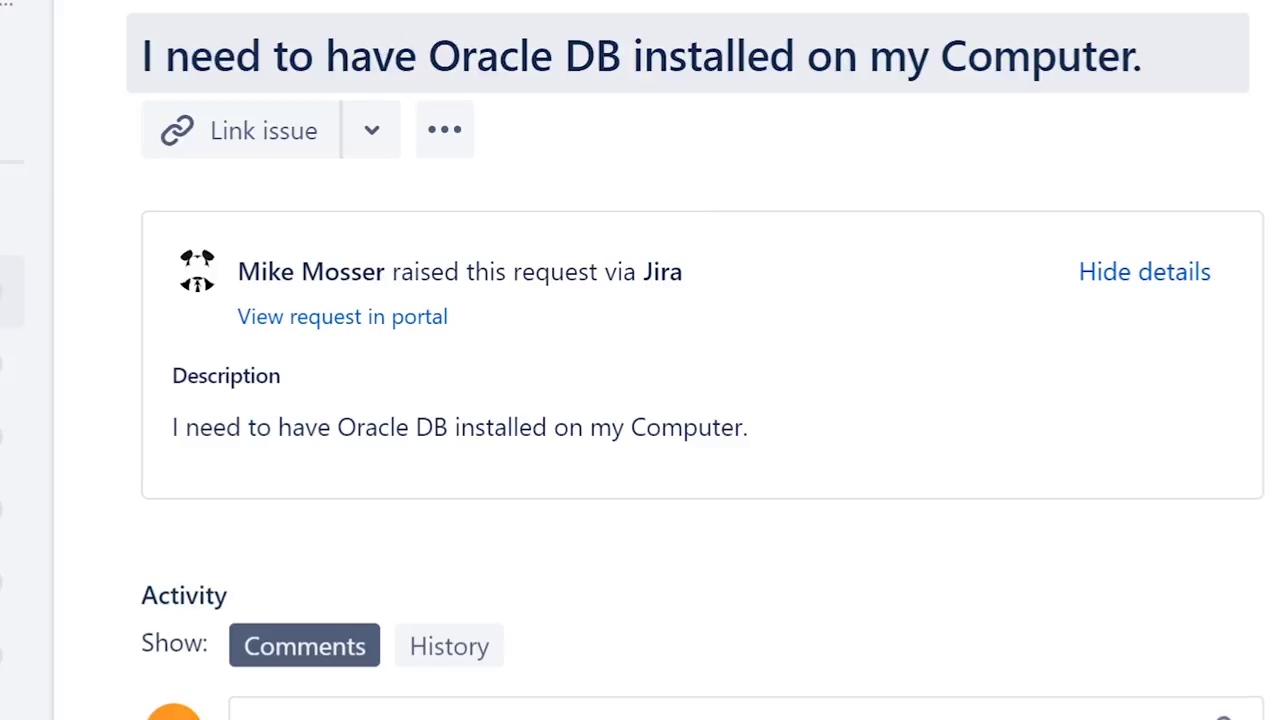
left_click(604, 55)
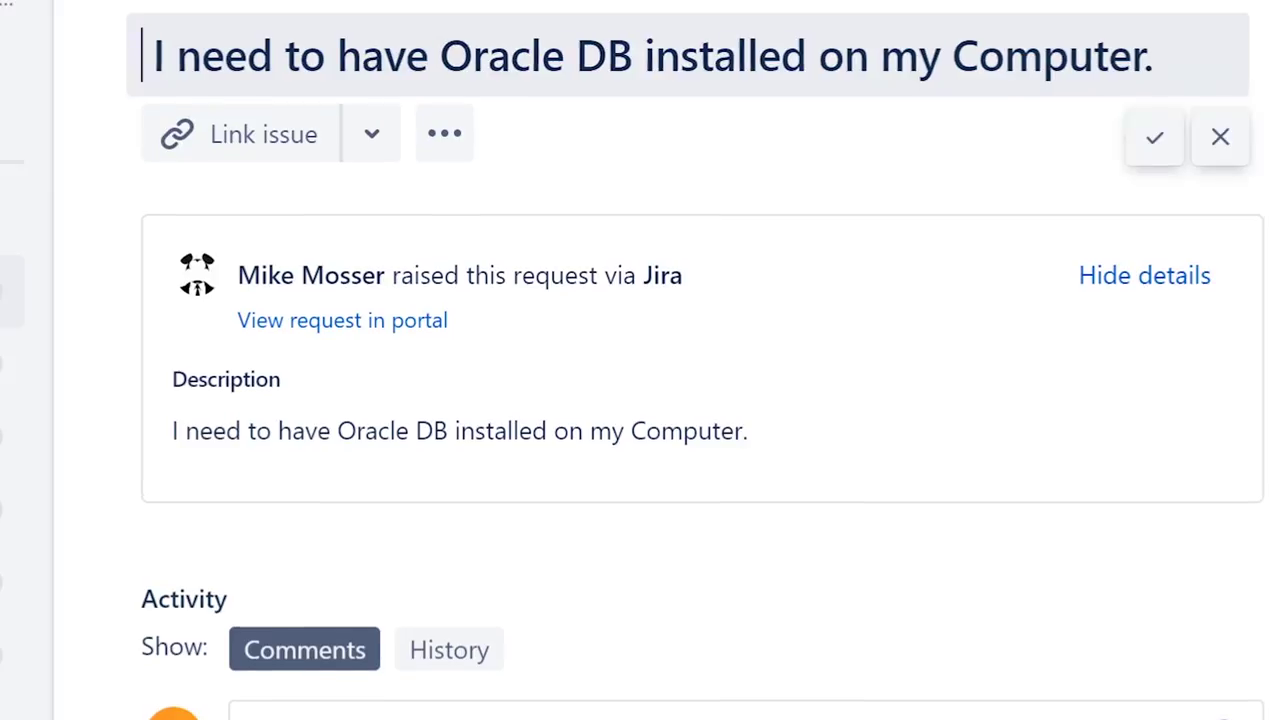
left_click(604, 55)
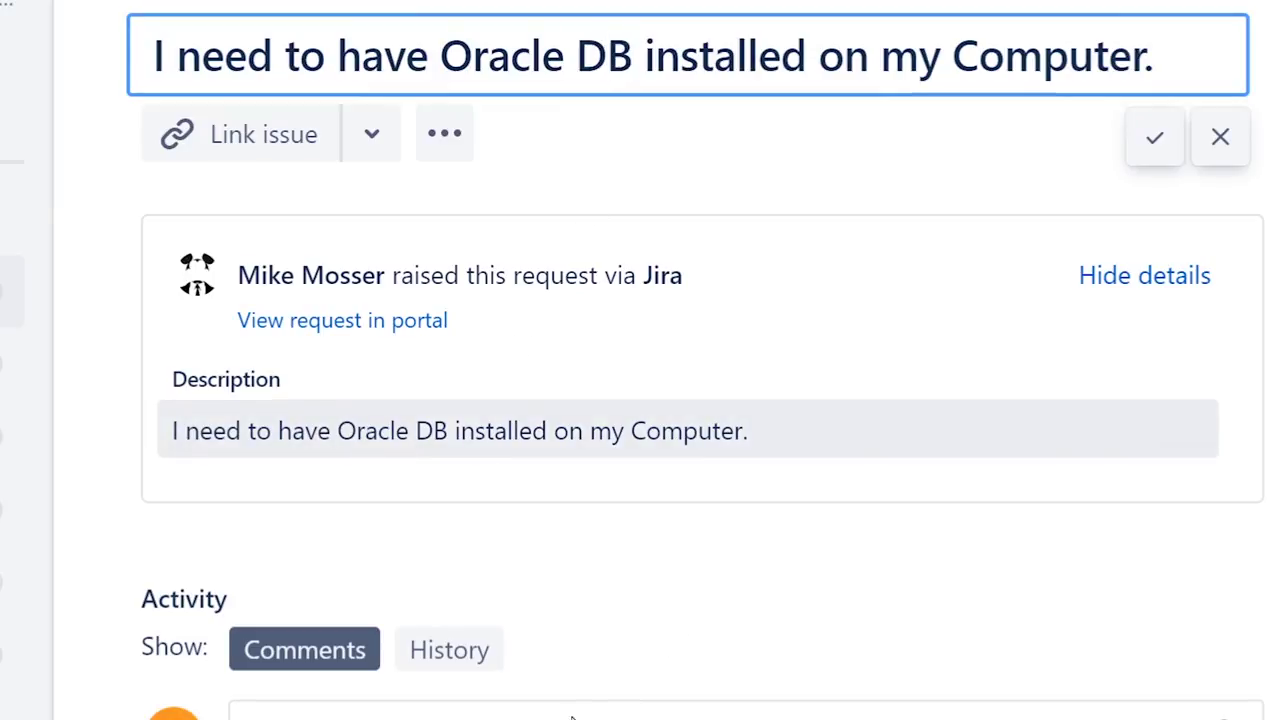
left_click(443, 445)
key("Escape")
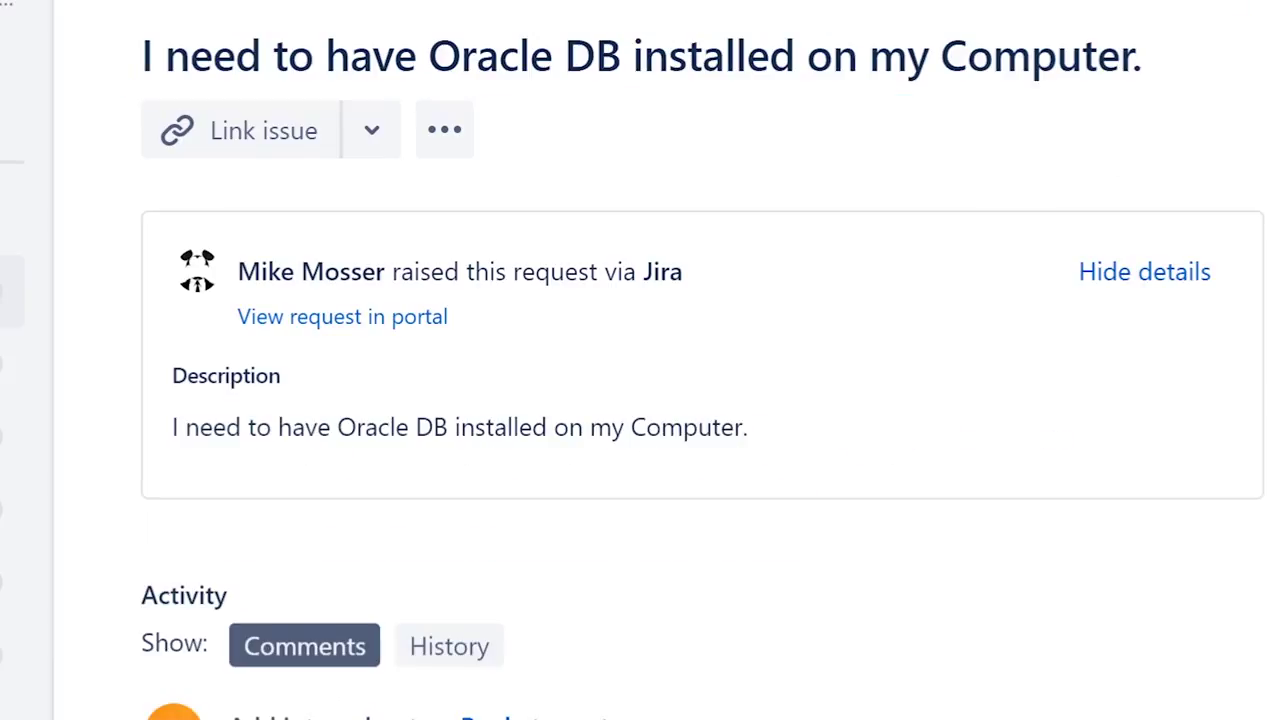
- Start a reply to the customer with a greeting, the agent's first name and "with Pc support. I have your ticket about installing Oracle DB"
type("mHello, ")
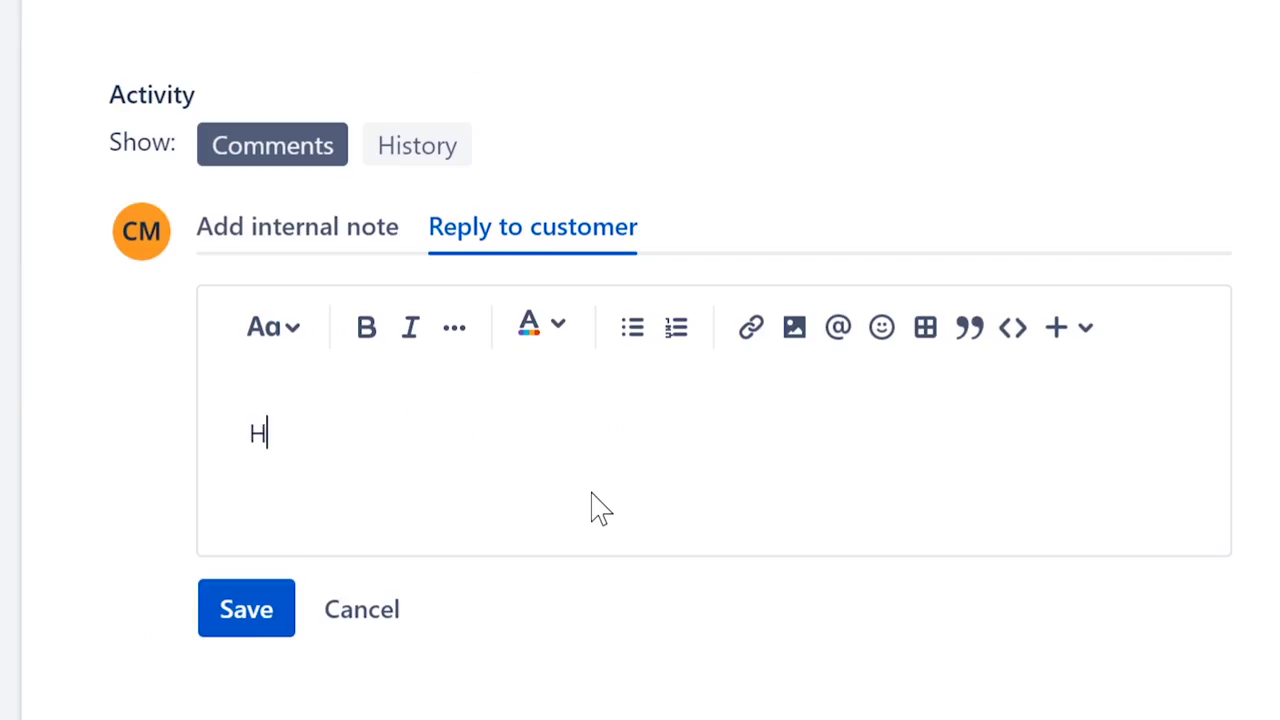
type("my n")
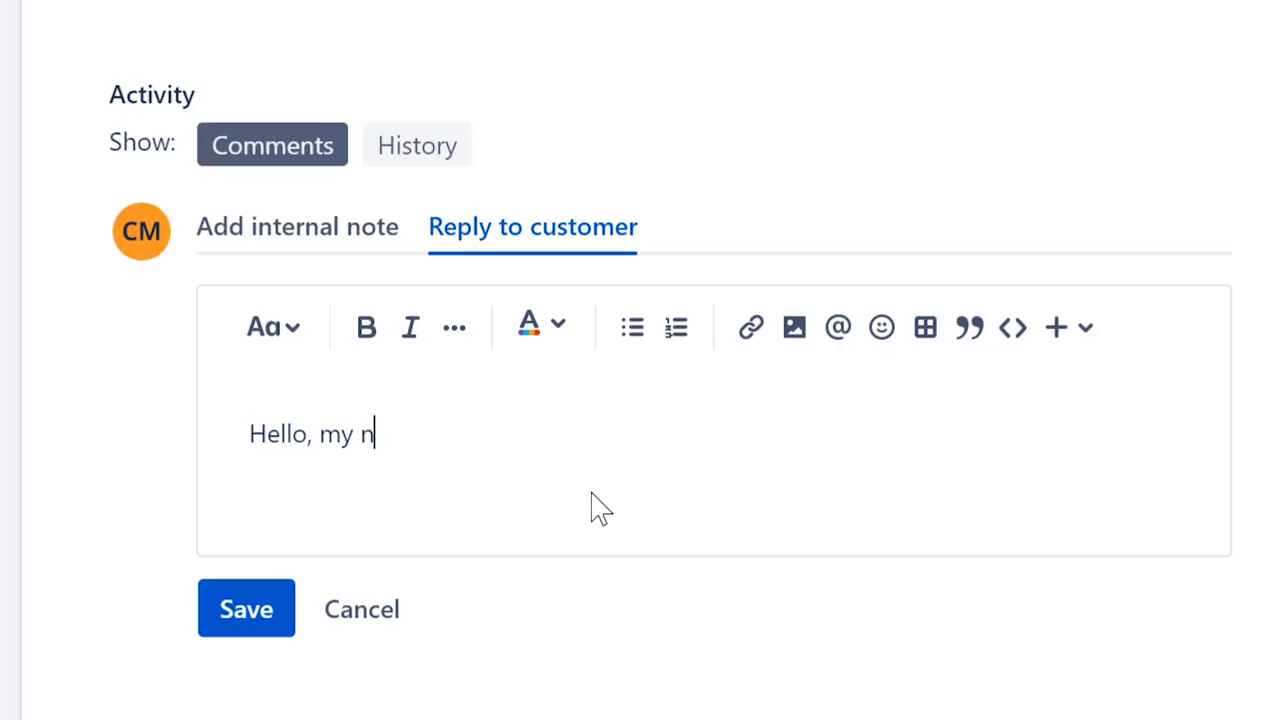
type("ames is Ervin")
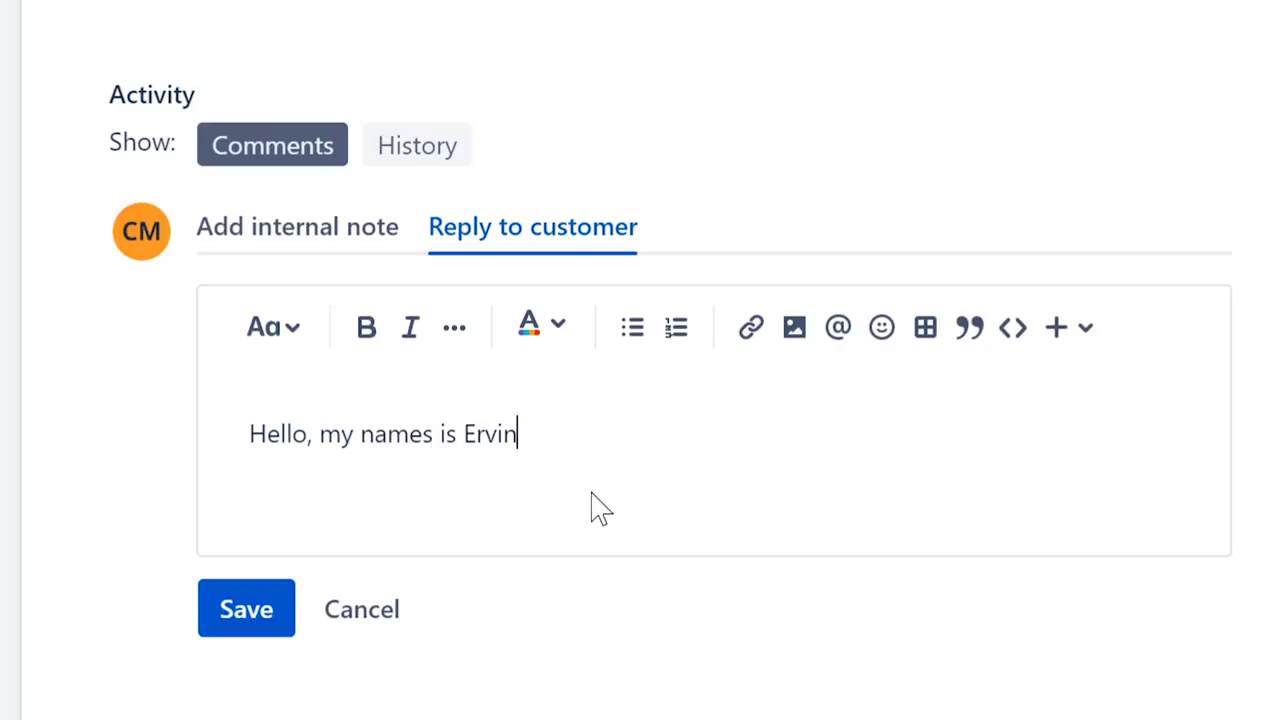
type(".")
key("BackSpace")
type("with ")
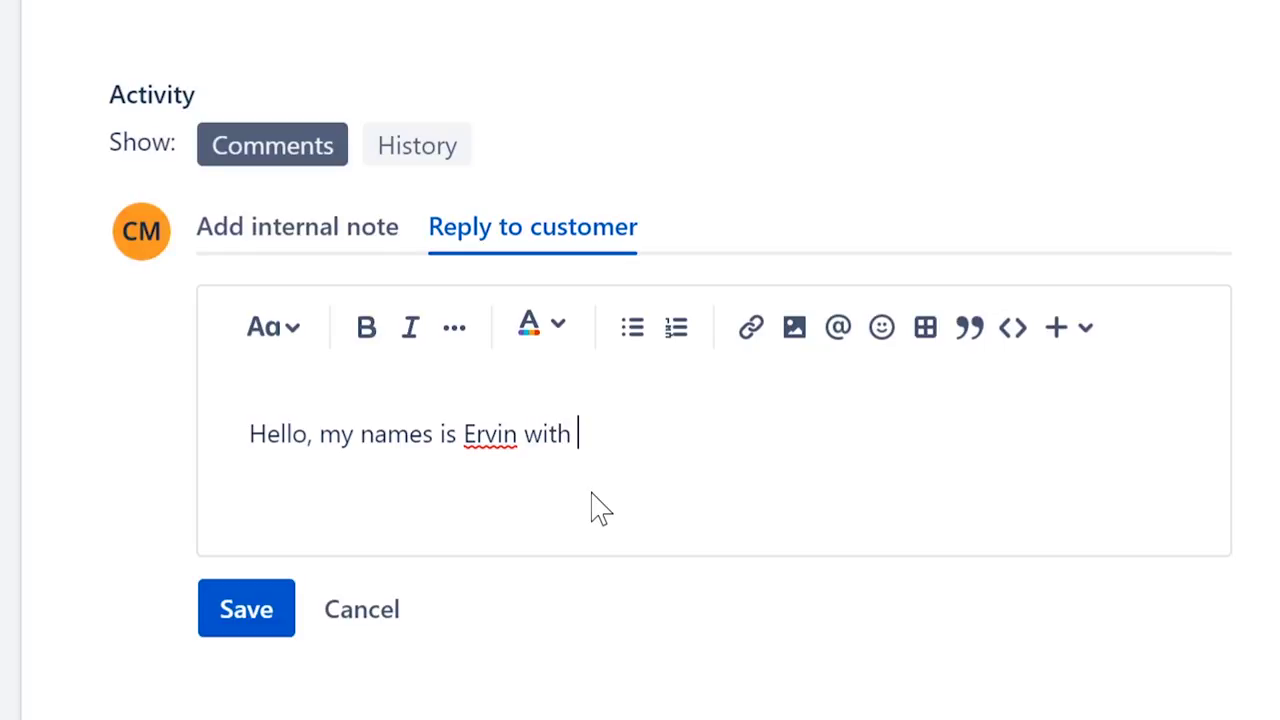
type("Pc supp")
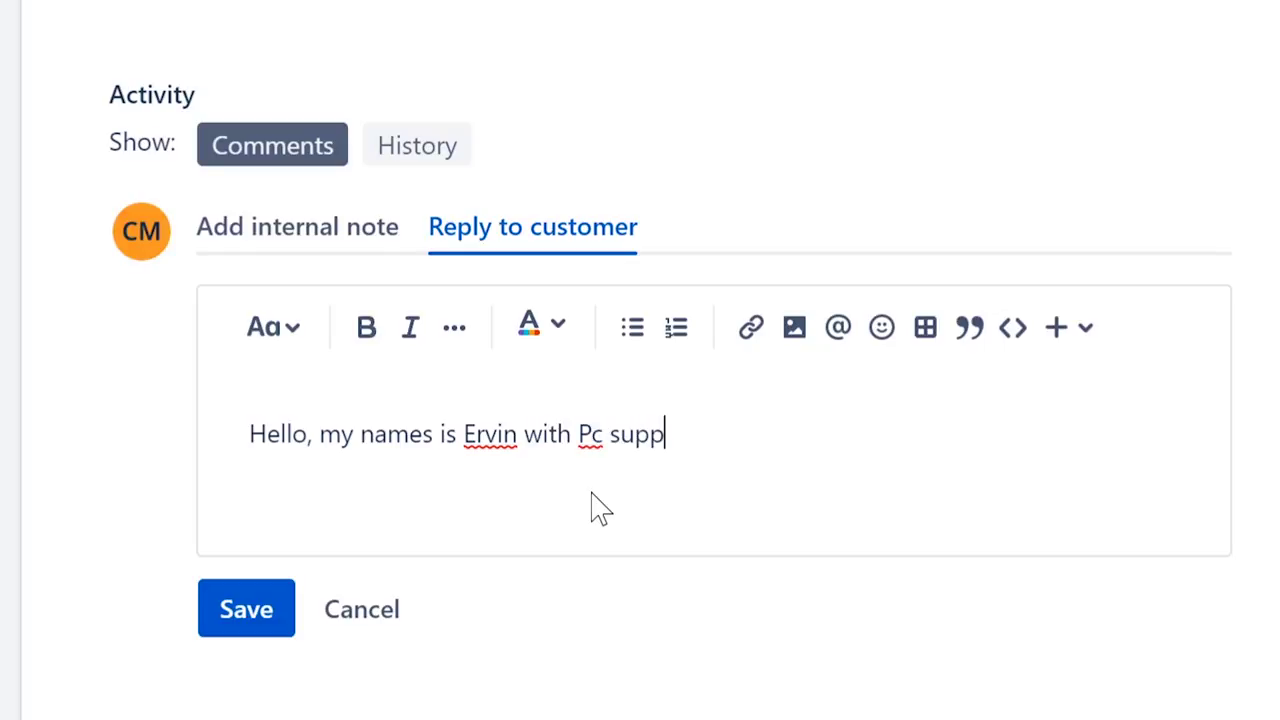
type("ort. I have your ticket ")
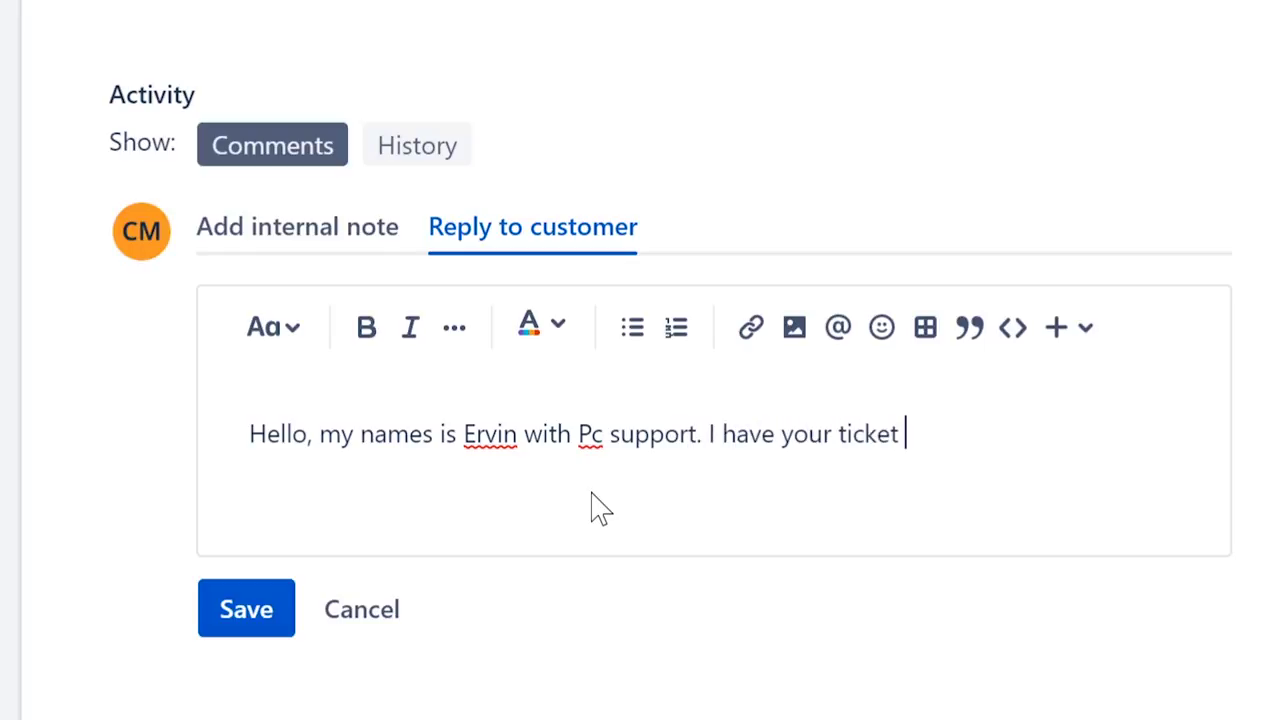
type("about ")
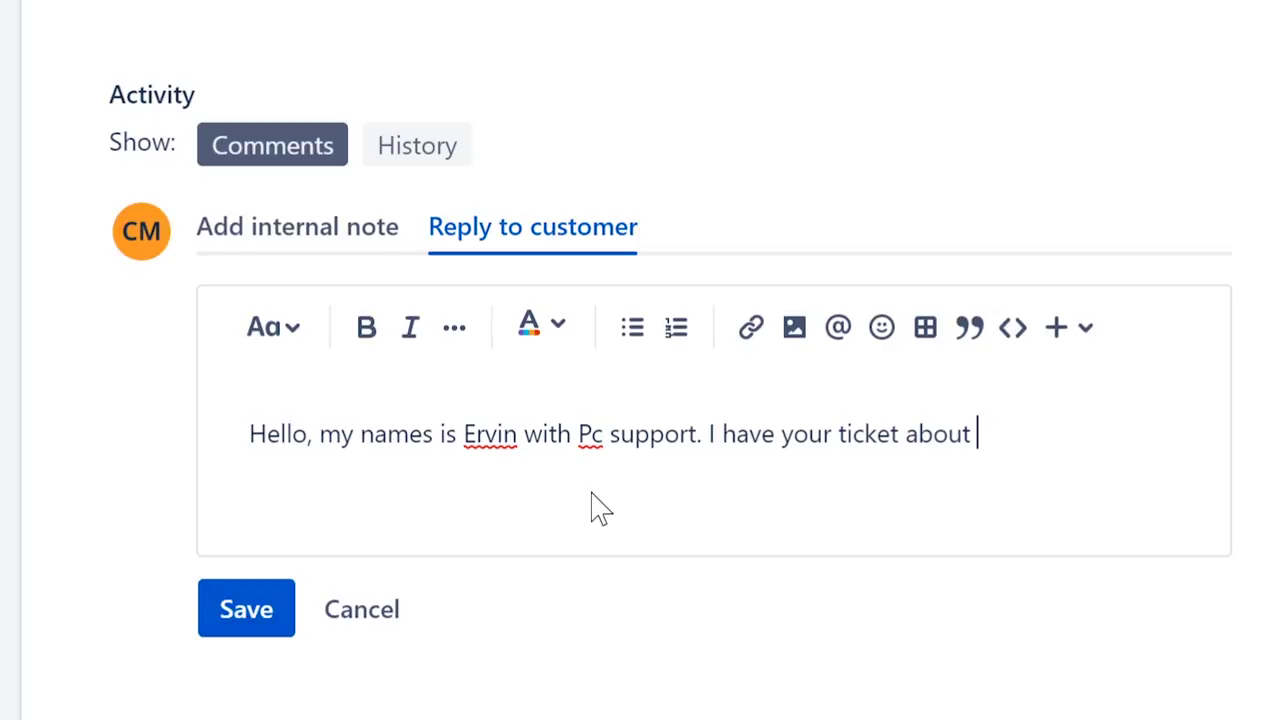
type("instali")
type("ling o")
key("BackSpace")
type("Or")
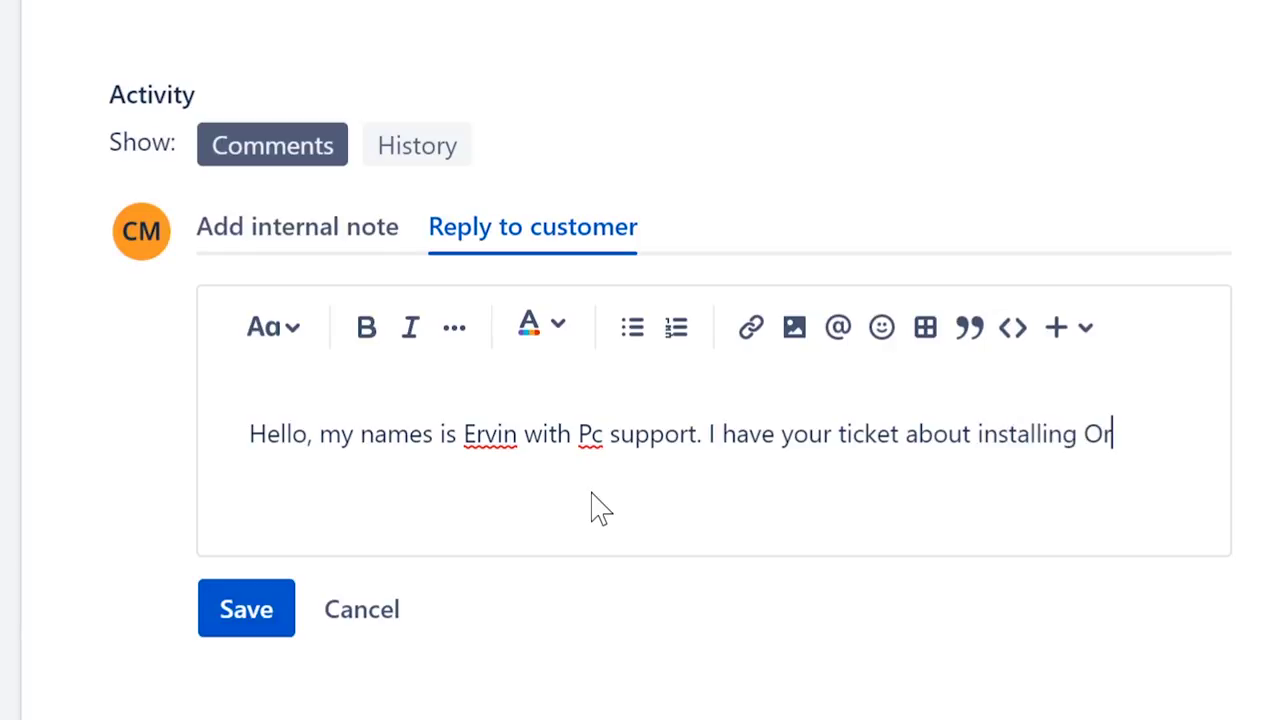
type("acle DB")
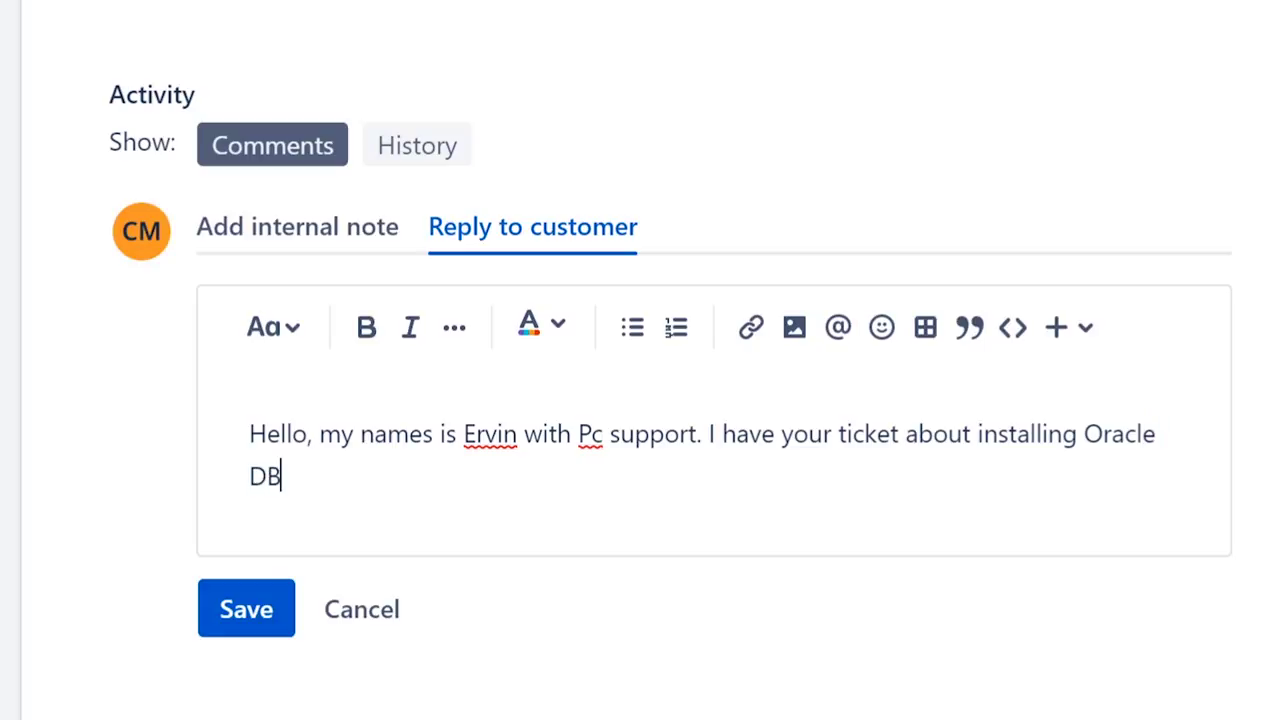
- Continue the customer reply with the question "; did you request a license for this software?"
type("; do you have")
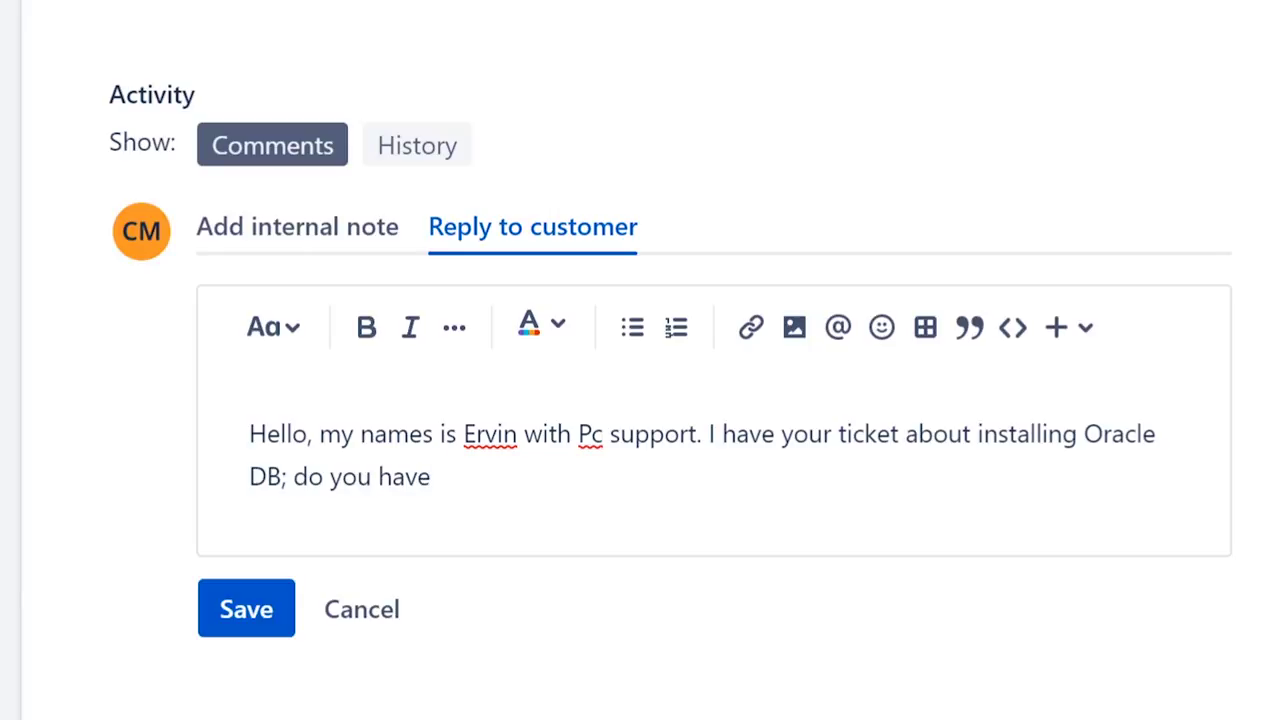
key("BackSpace")
key("BackSpace")
key("BackSpace")
key("BackSpace")
key("BackSpace")
key("BackSpace")
key("BackSpace")
key("BackSpace")
key("BackSpace")
key("BackSpace")
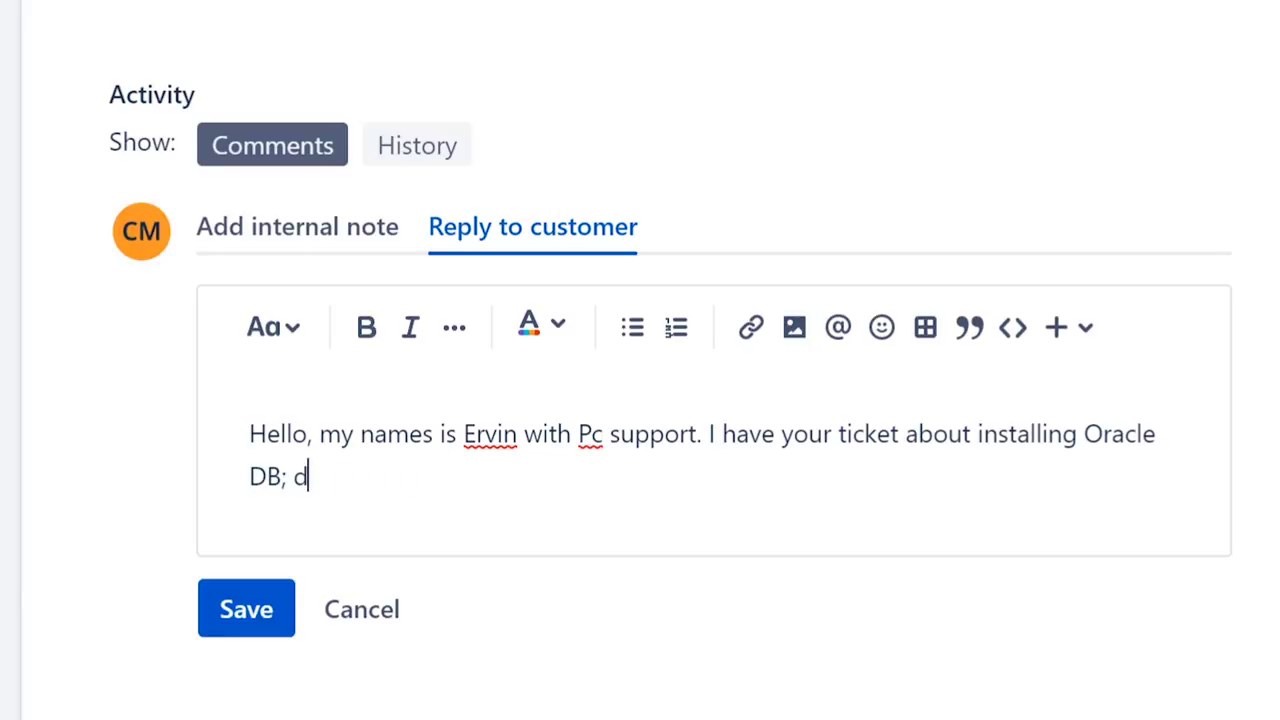
type("id you request a ")
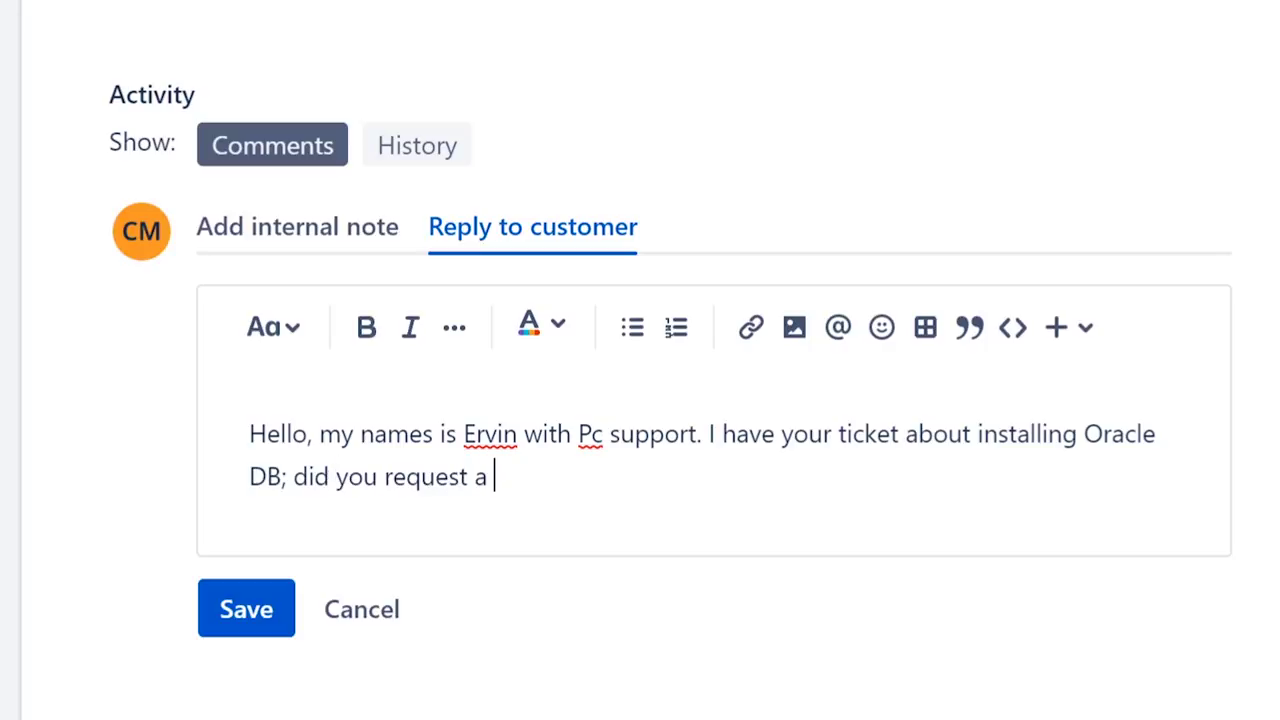
type("license for this fot")
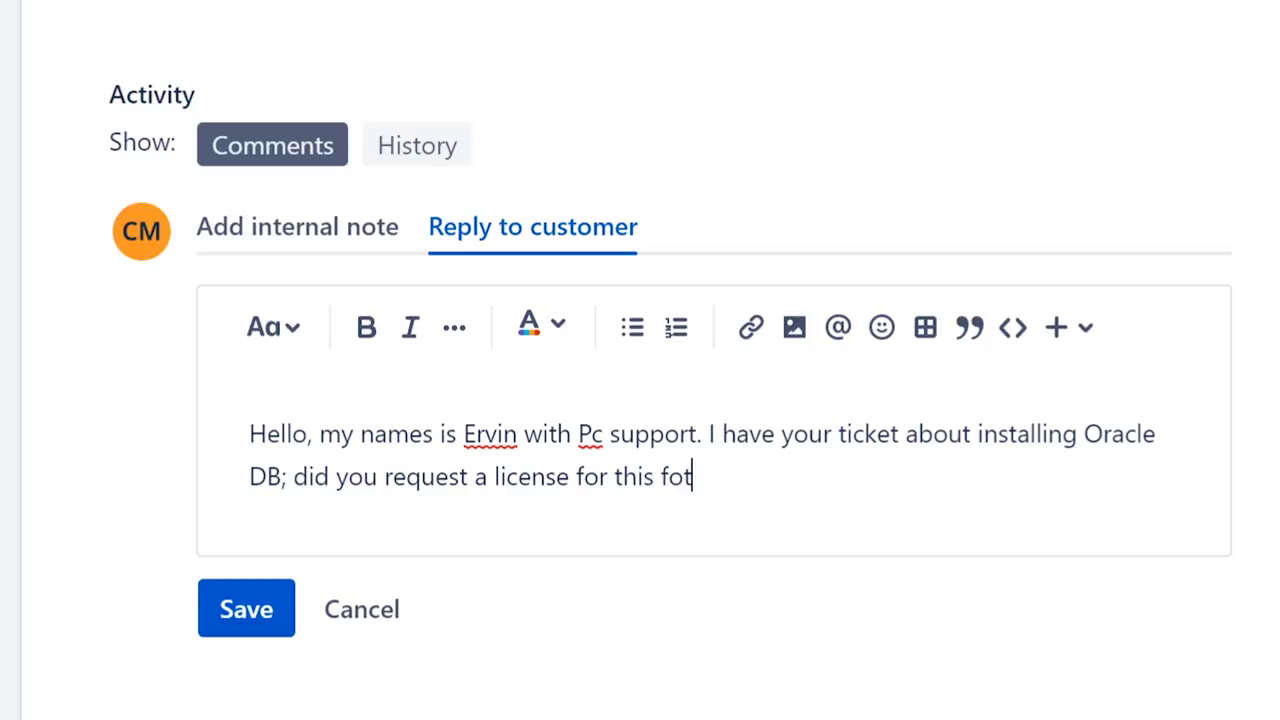
key("BackSpace")
type("ftwa")
key("BackSpace")
key("BackSpace")
key("BackSpace")
key("BackSpace")
key("BackSpace")
key("BackSpace")
type("software")
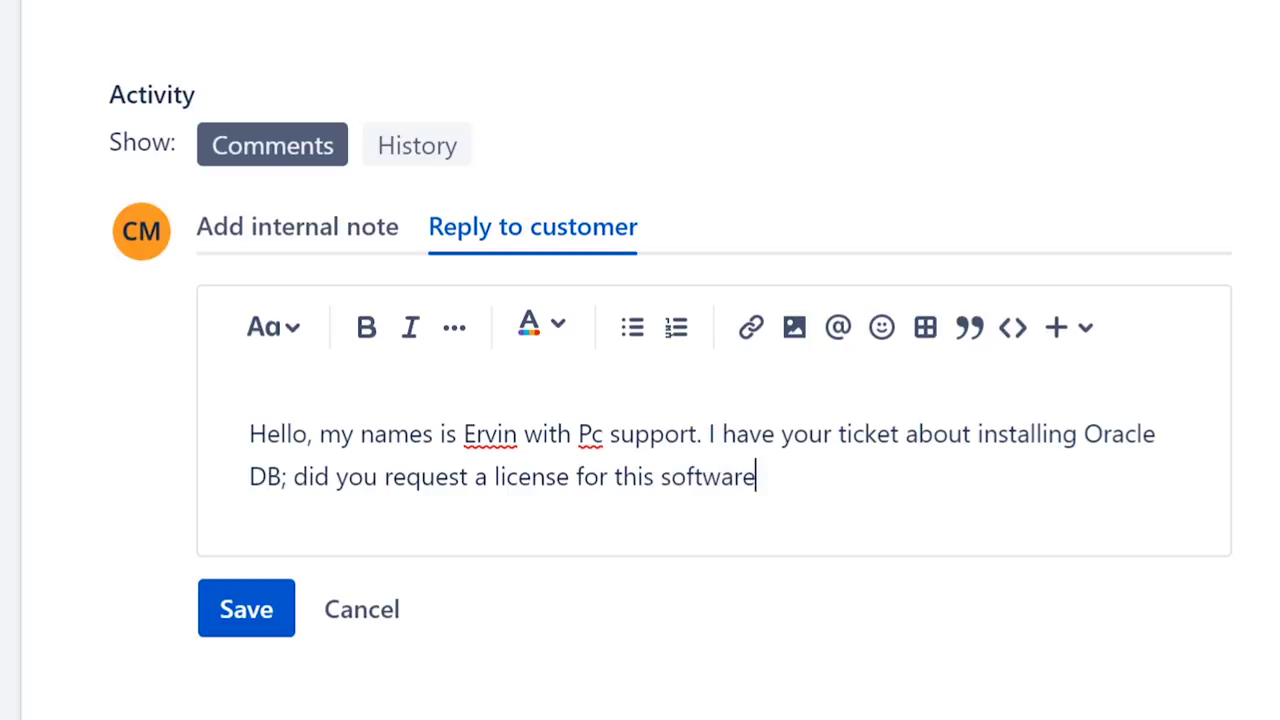
type(".")
key("BackSpace")
type("?")
- Delete the license question after the semicolon in the customer reply
key("BackSpace")
key("BackSpace")
key("BackSpace")
key("BackSpace")
key("BackSpace")
key("BackSpace")
key("BackSpace")
key("BackSpace")
key("BackSpace")
key("BackSpace")
key("BackSpace")
key("BackSpace")
key("BackSpace")
key("BackSpace")
key("BackSpace")
key("BackSpace")
key("BackSpace")
key("BackSpace")
key("BackSpace")
key("BackSpace")
key("BackSpace")
key("BackSpace")
key("BackSpace")
key("BackSpace")
key("BackSpace")
key("BackSpace")
key("BackSpace")
key("BackSpace")
key("BackSpace")
key("BackSpace")
key("BackSpace")
key("BackSpace")
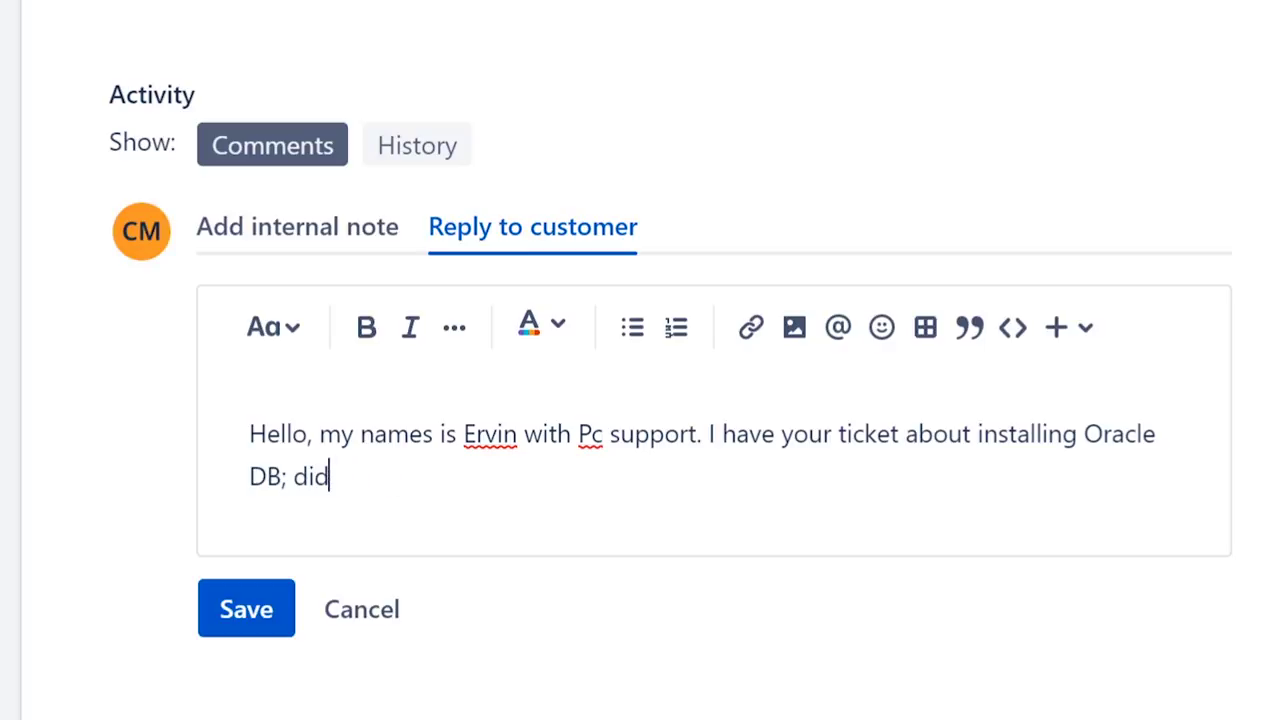
key("BackSpace")
key("BackSpace")
key("BackSpace")
- Complete the reply with "before I install this software I have check to see if it's on approved software list..." and save it
type("before I ")
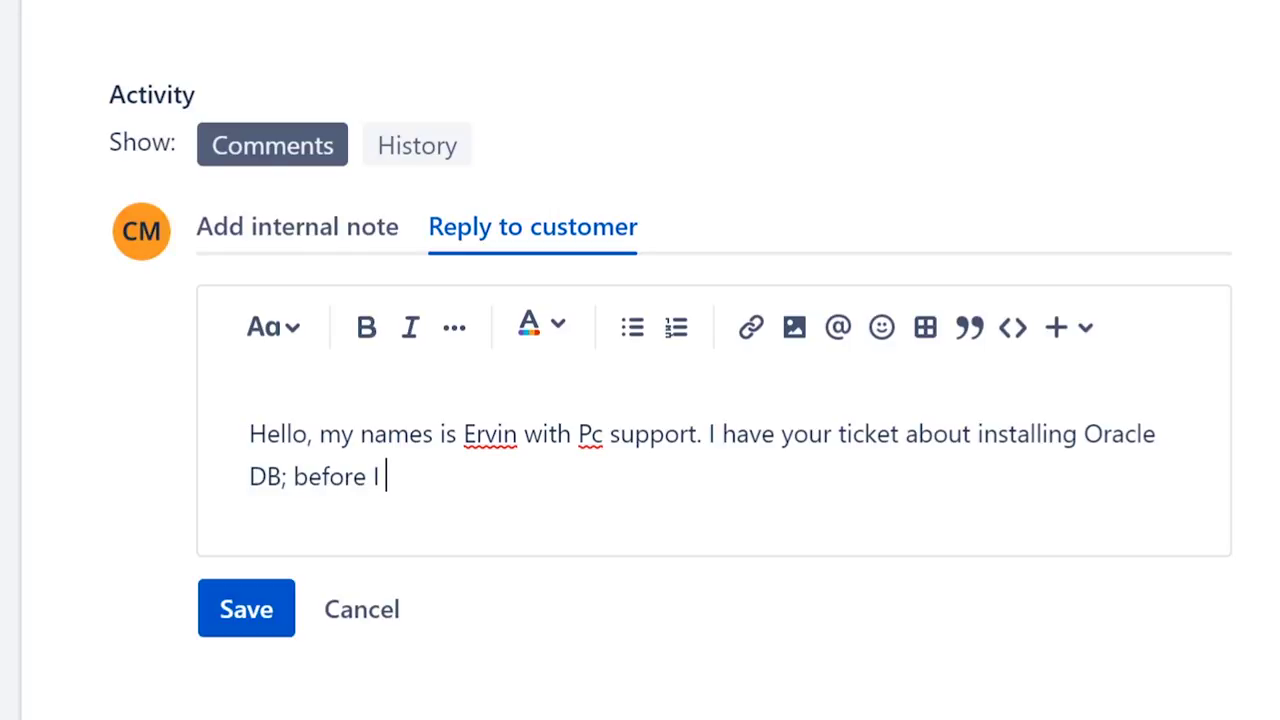
type("install this ")
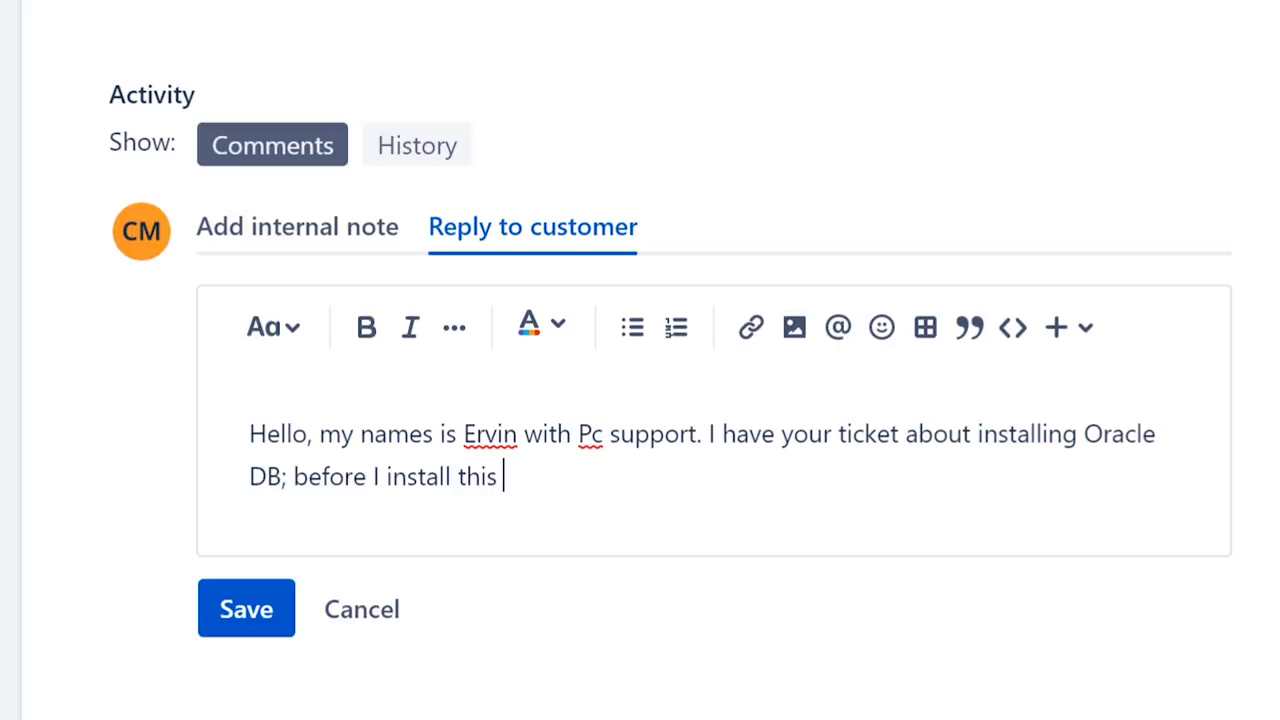
type("fo")
key("BackSpace")
key("BackSpace")
type("software I have ")
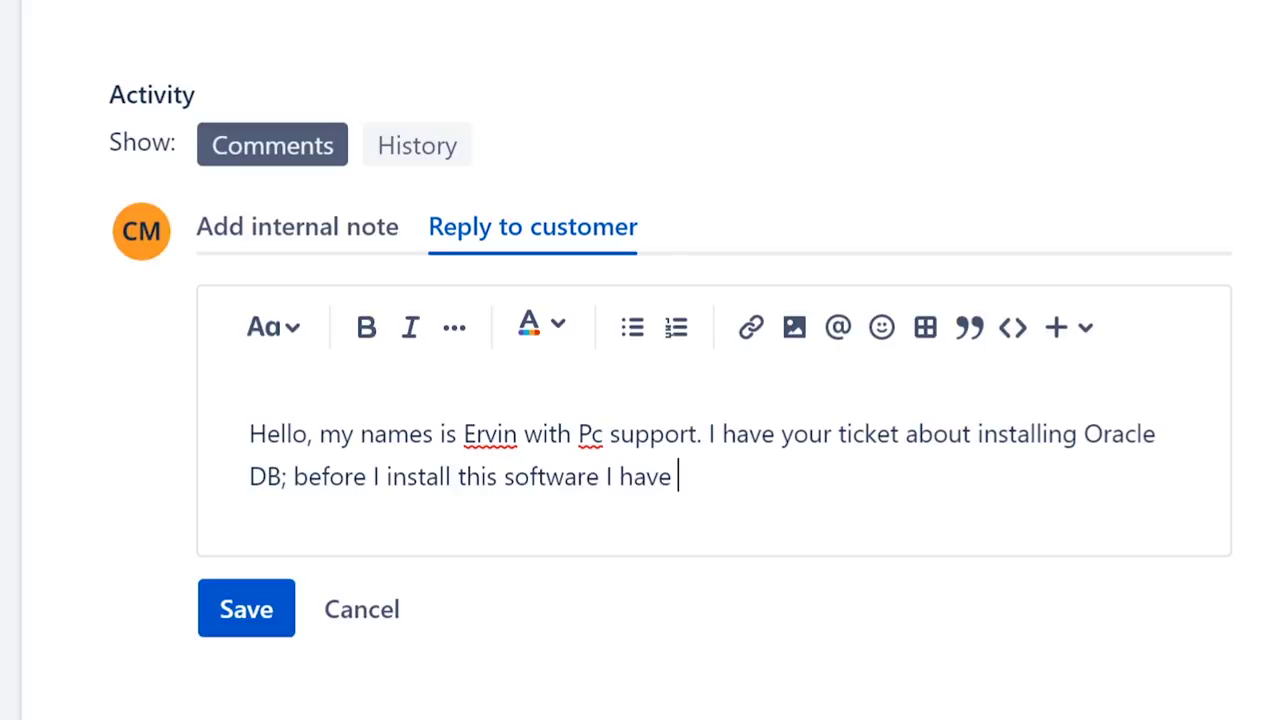
type("check ")
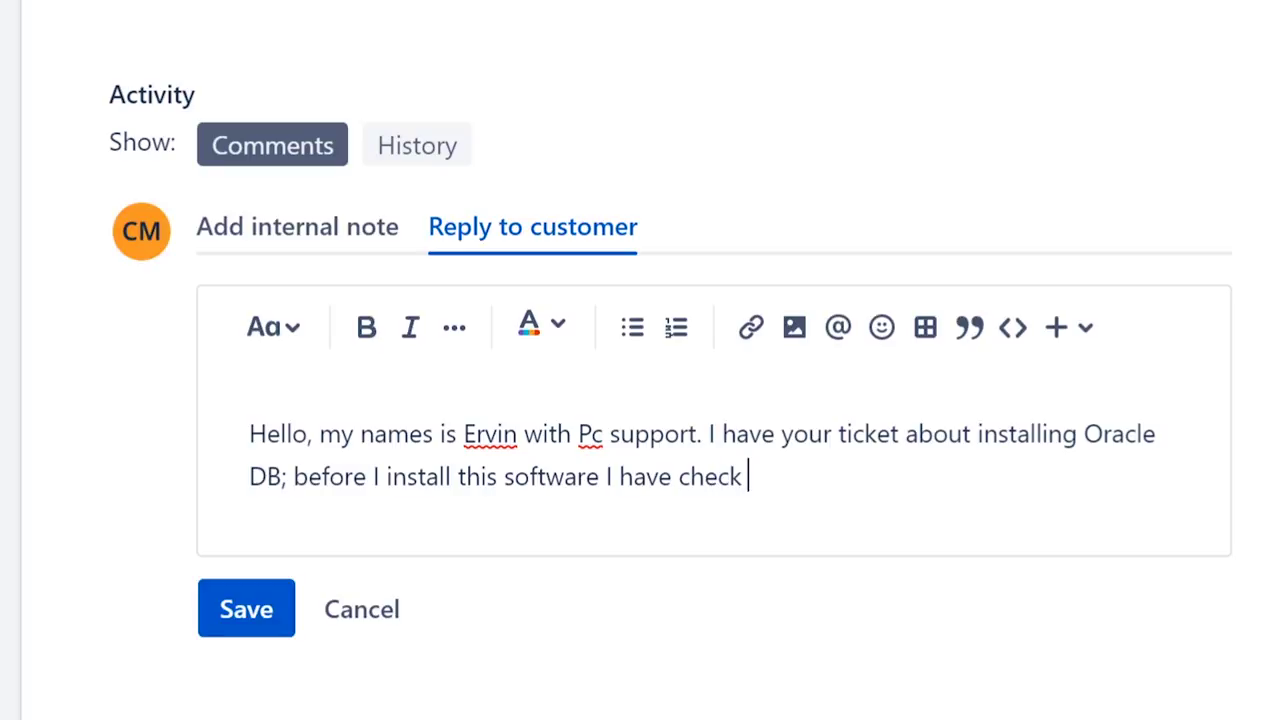
type("to see if i")
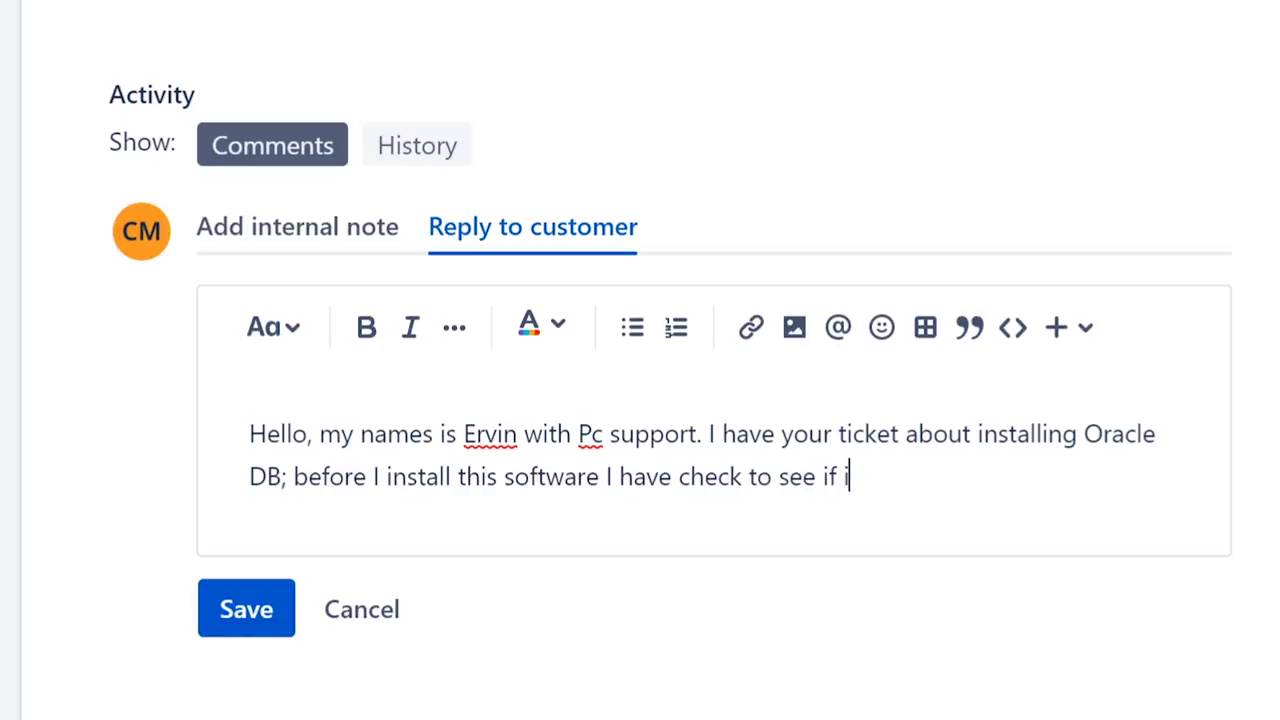
type("t's on ap")
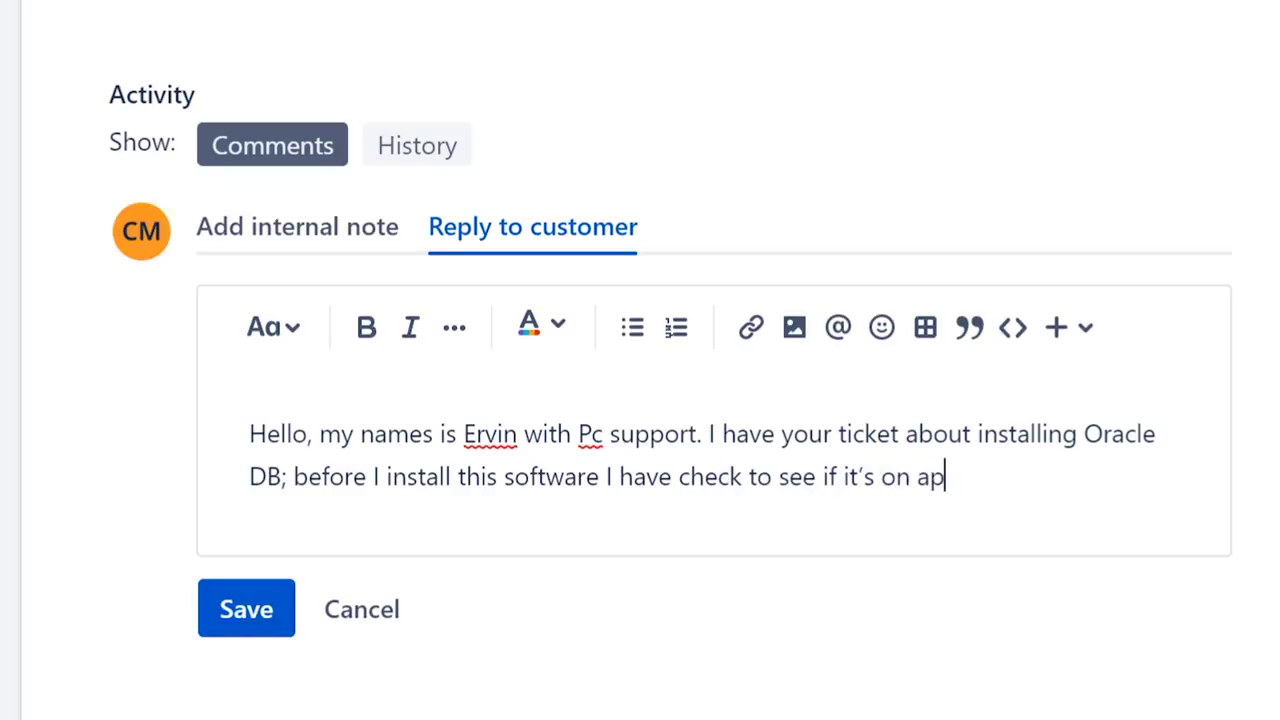
type("proved sof")
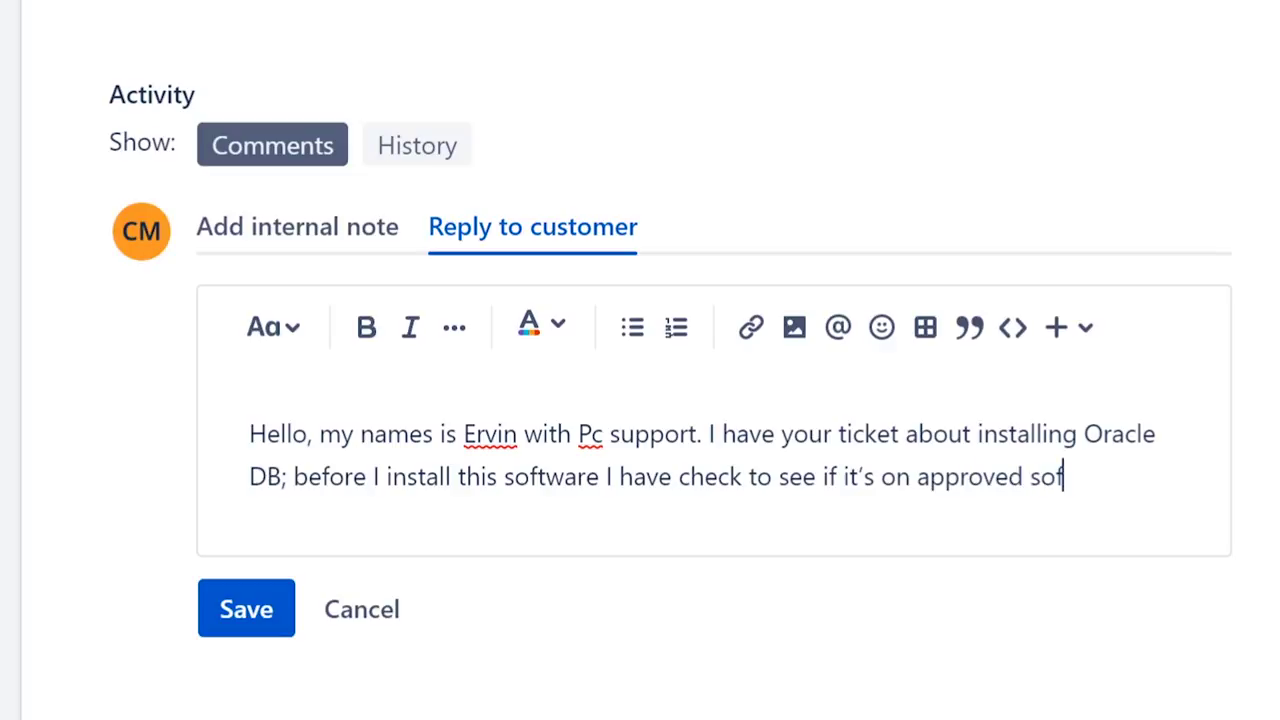
type("tware list...")
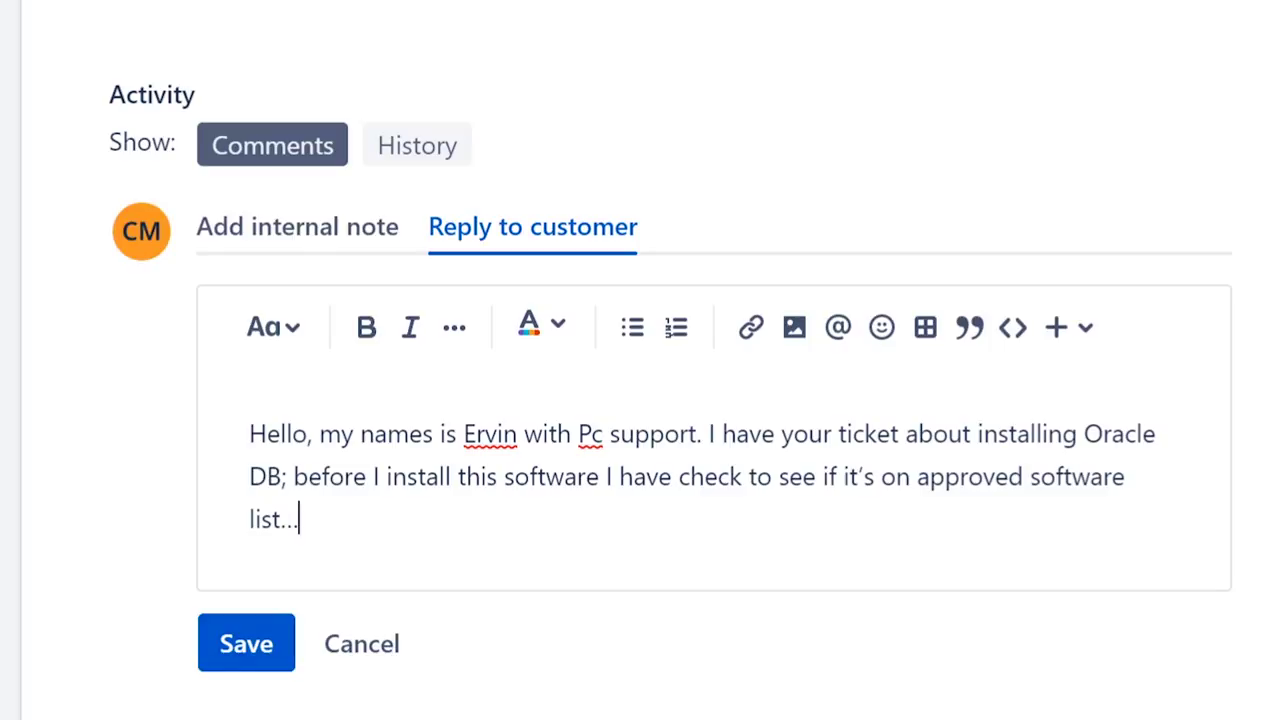
left_click(262, 665)
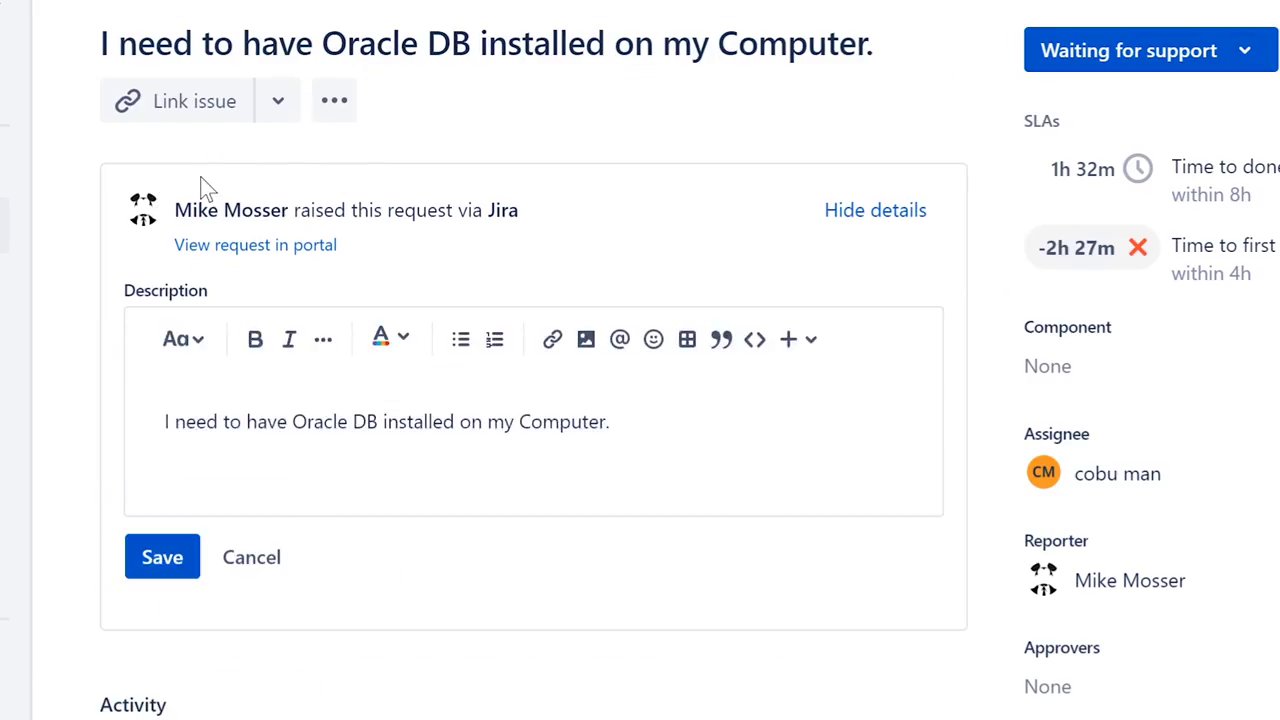
left_click_drag(174, 210, 284, 210)
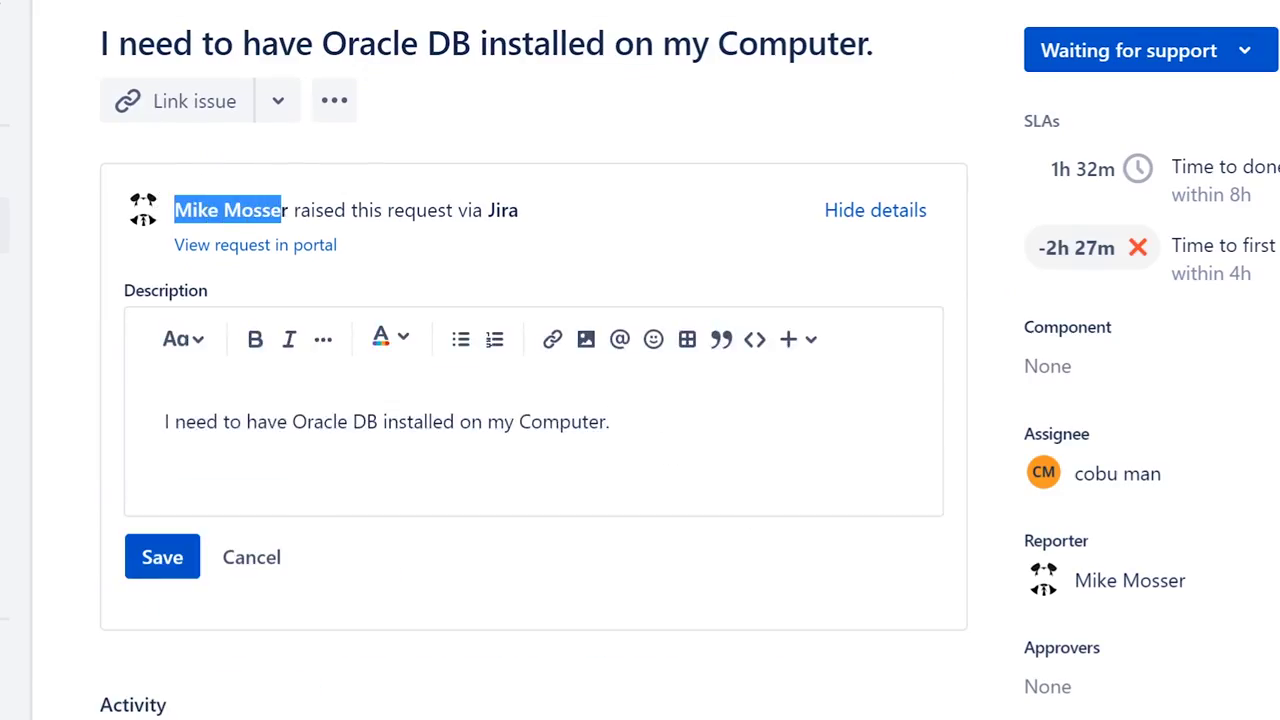
left_click(610, 421)
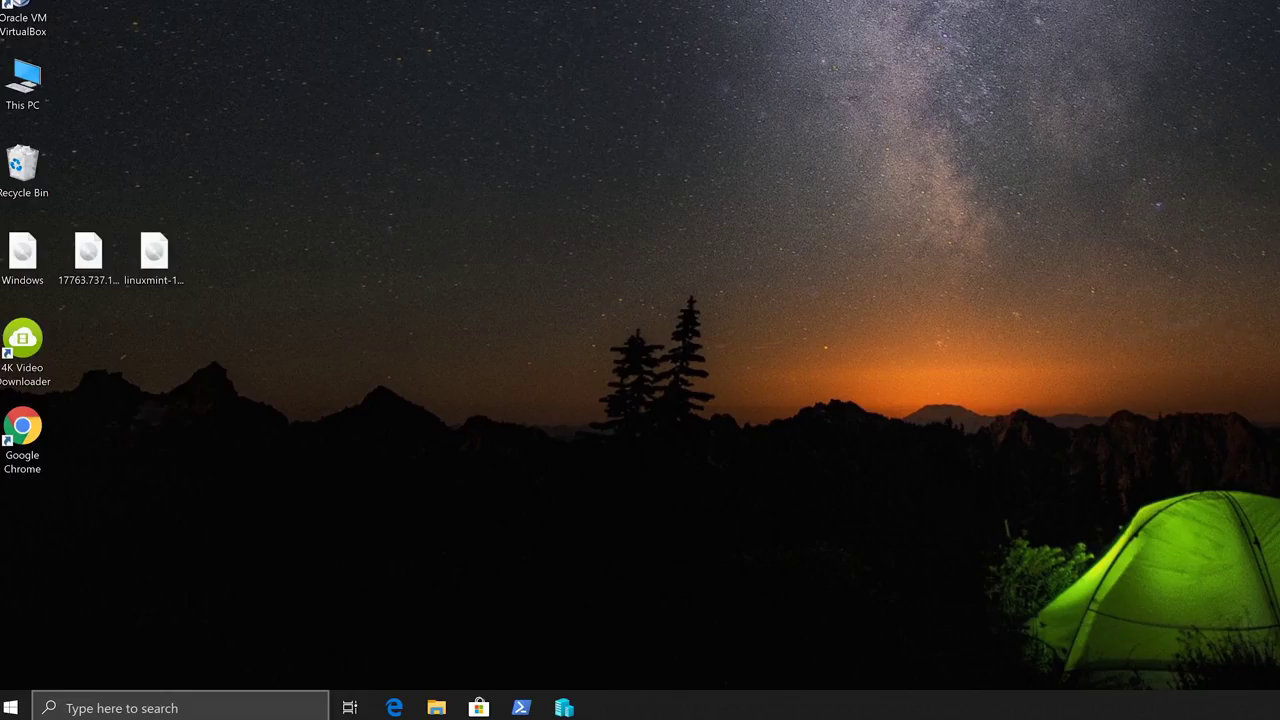
- Switch to Control Panel and open ODBC Data Sources (64-bit) from its Administrative Tools
left_click(160, 707)
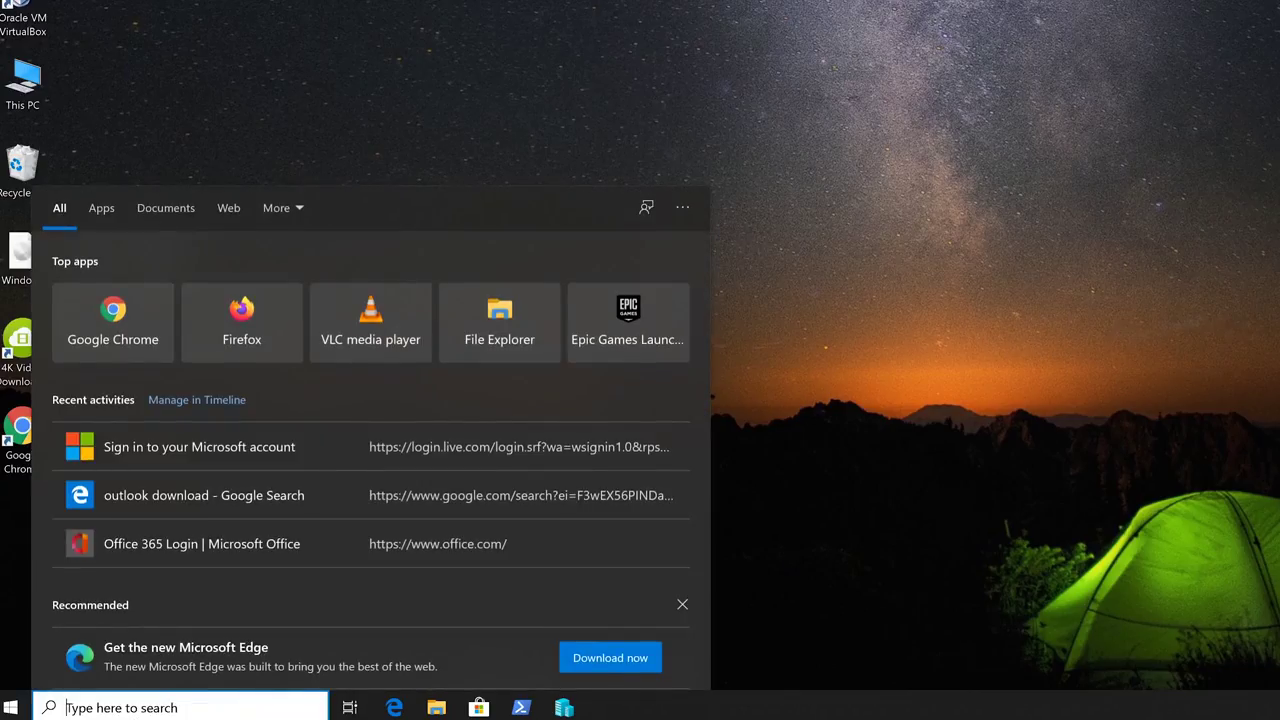
type("co")
key("Return")
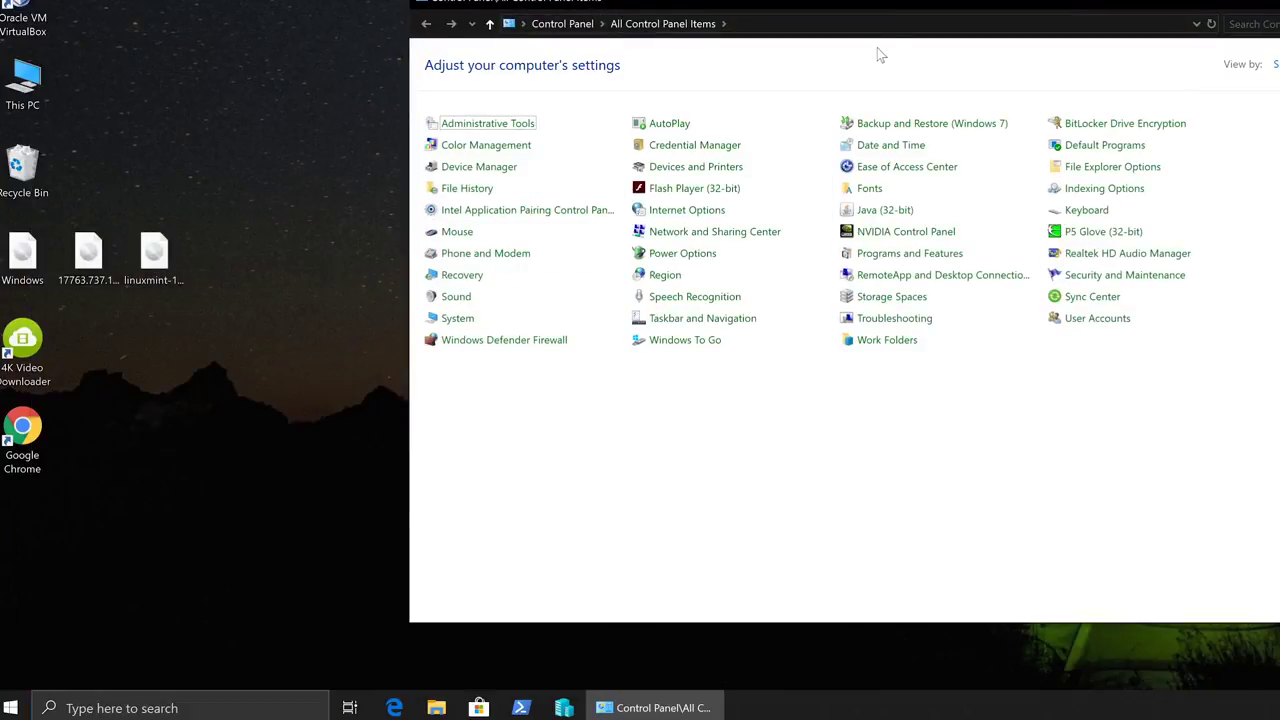
left_click_drag(903, 5, 853, 0)
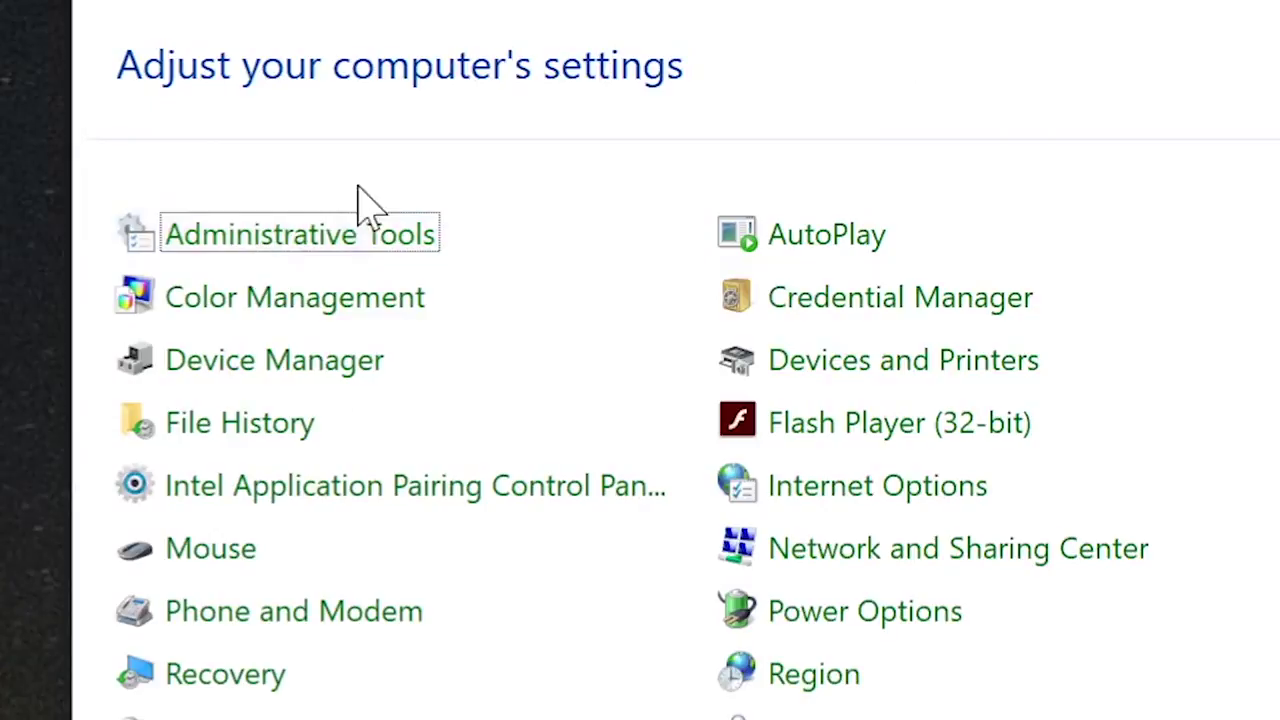
left_click(127, 203)
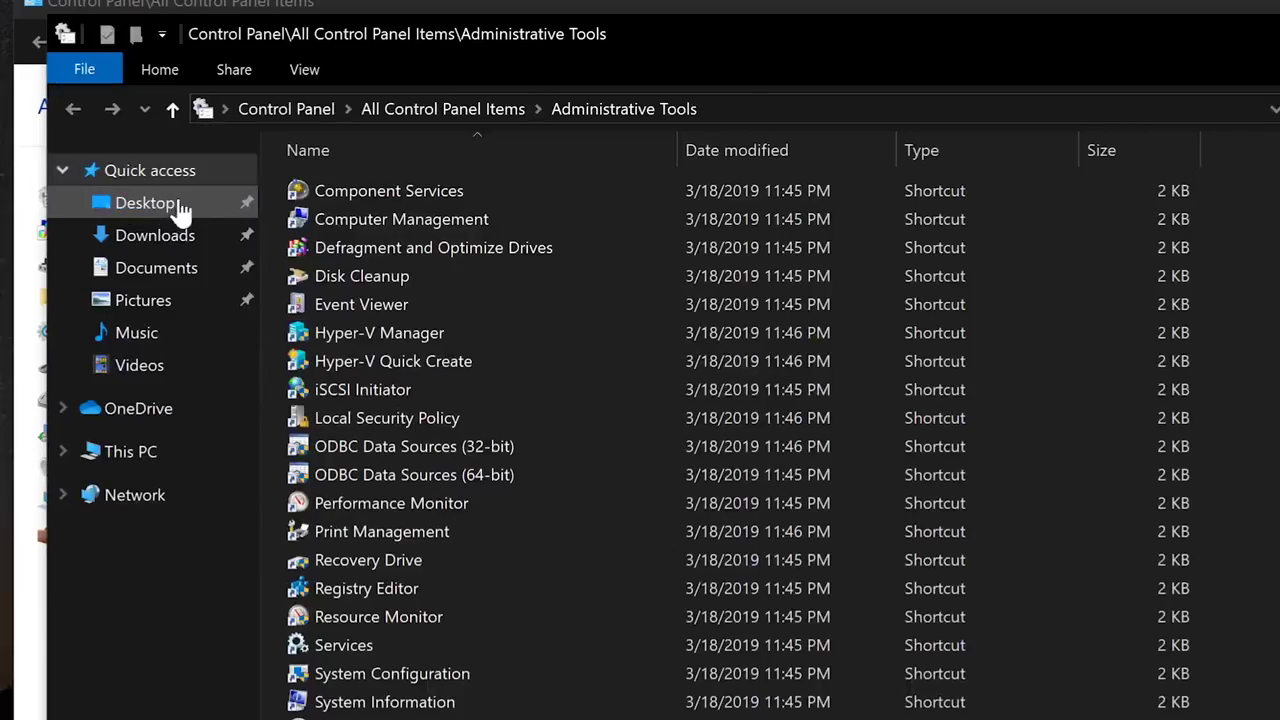
double_click(406, 475)
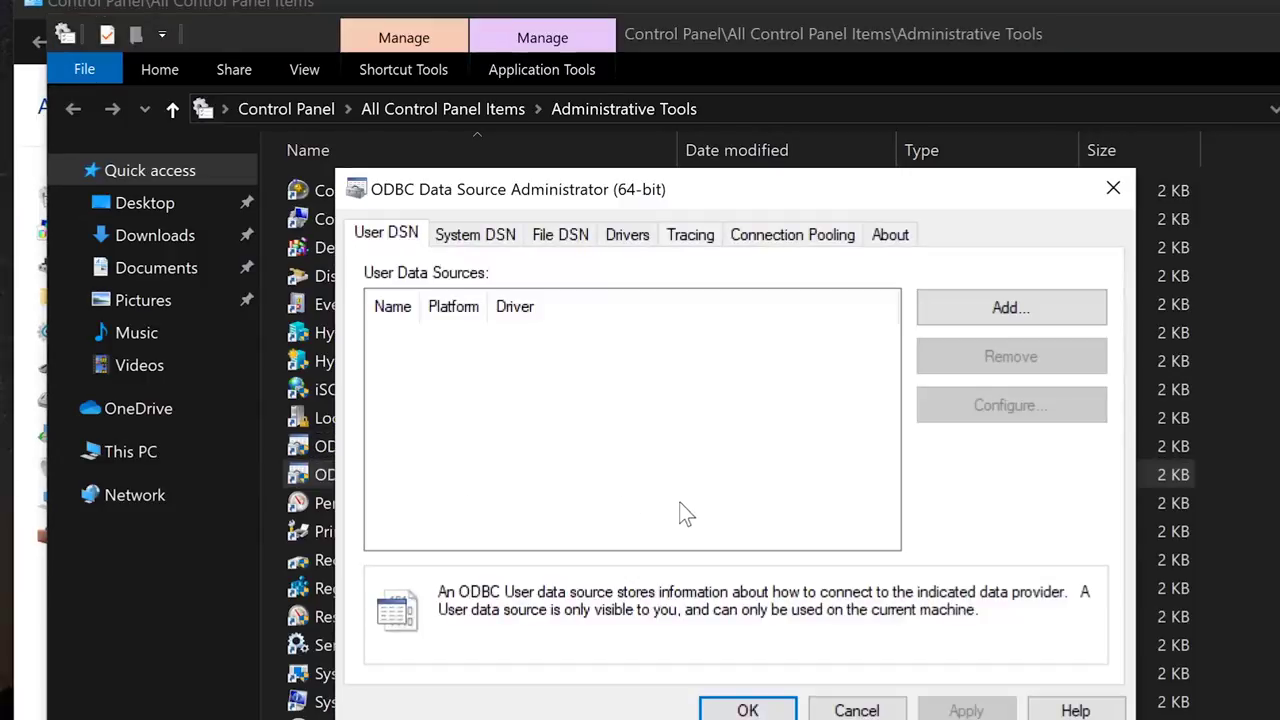
- Examine the File, System and User DSN lists and the installed ODBC drivers in the ODBC Data Source Administrator
left_click(540, 236)
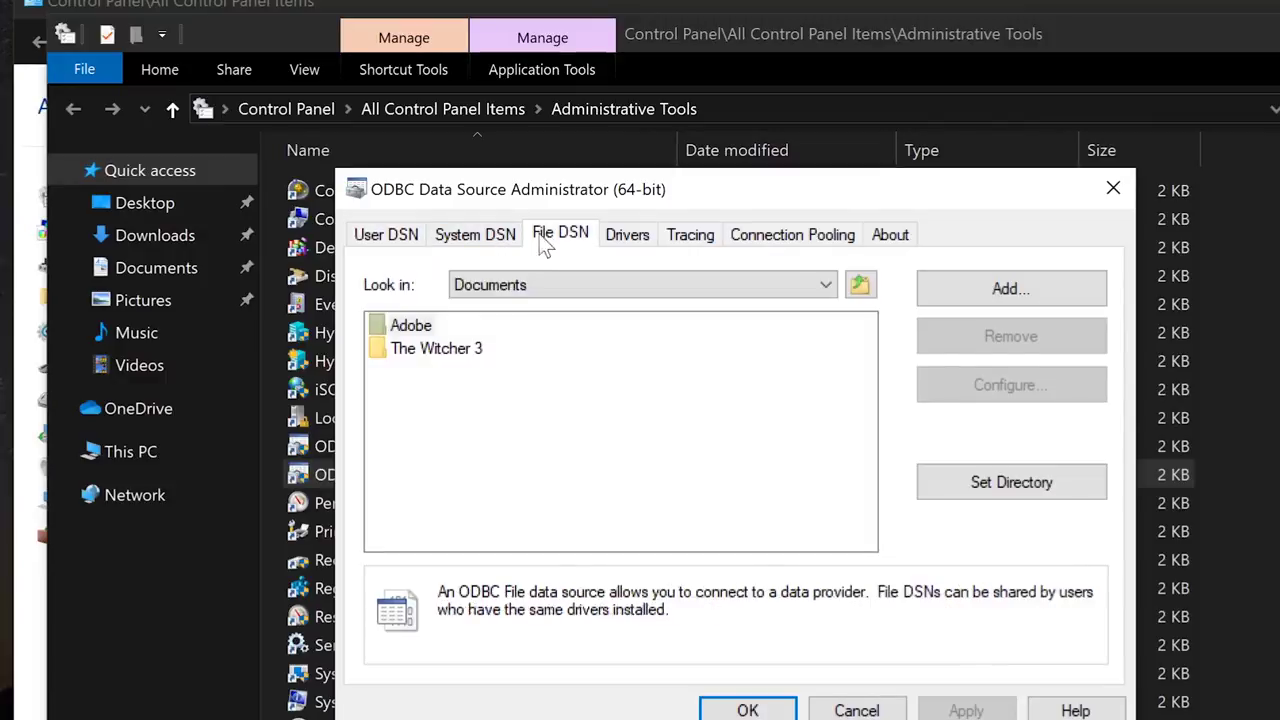
left_click(484, 239)
left_click(380, 235)
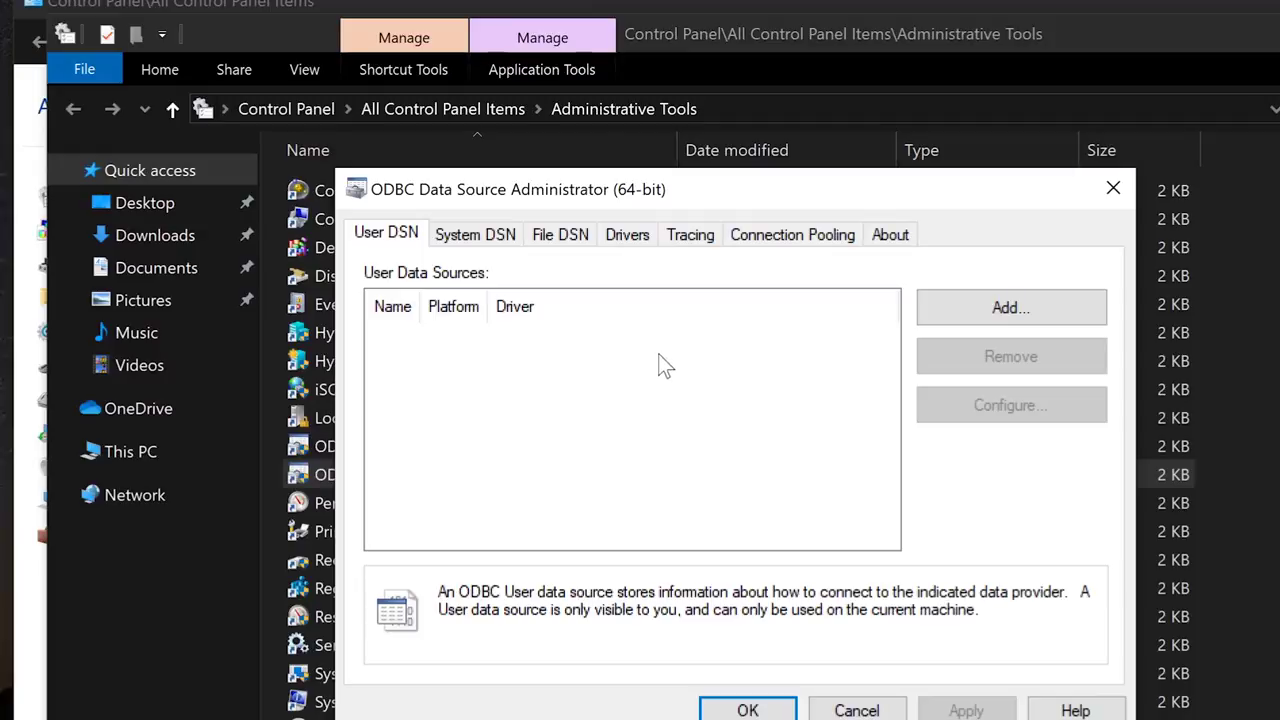
left_click(632, 241)
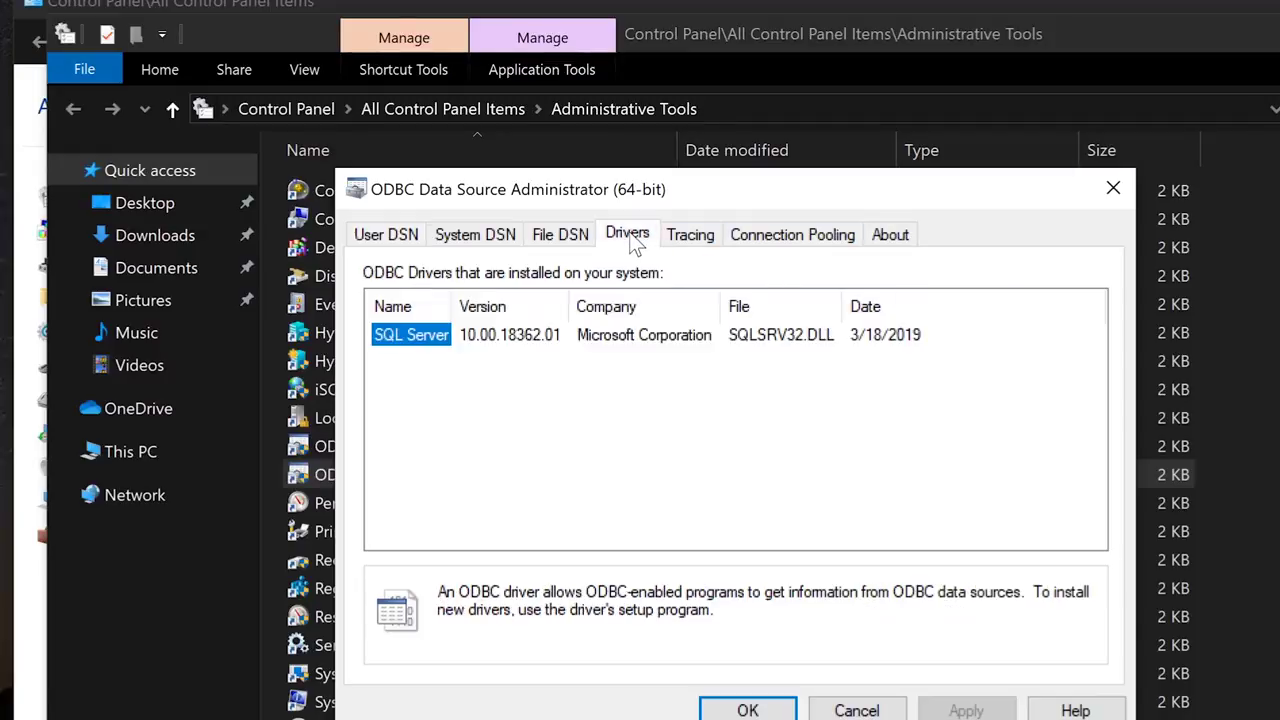
left_click(445, 408)
left_click(418, 337)
left_click(388, 238)
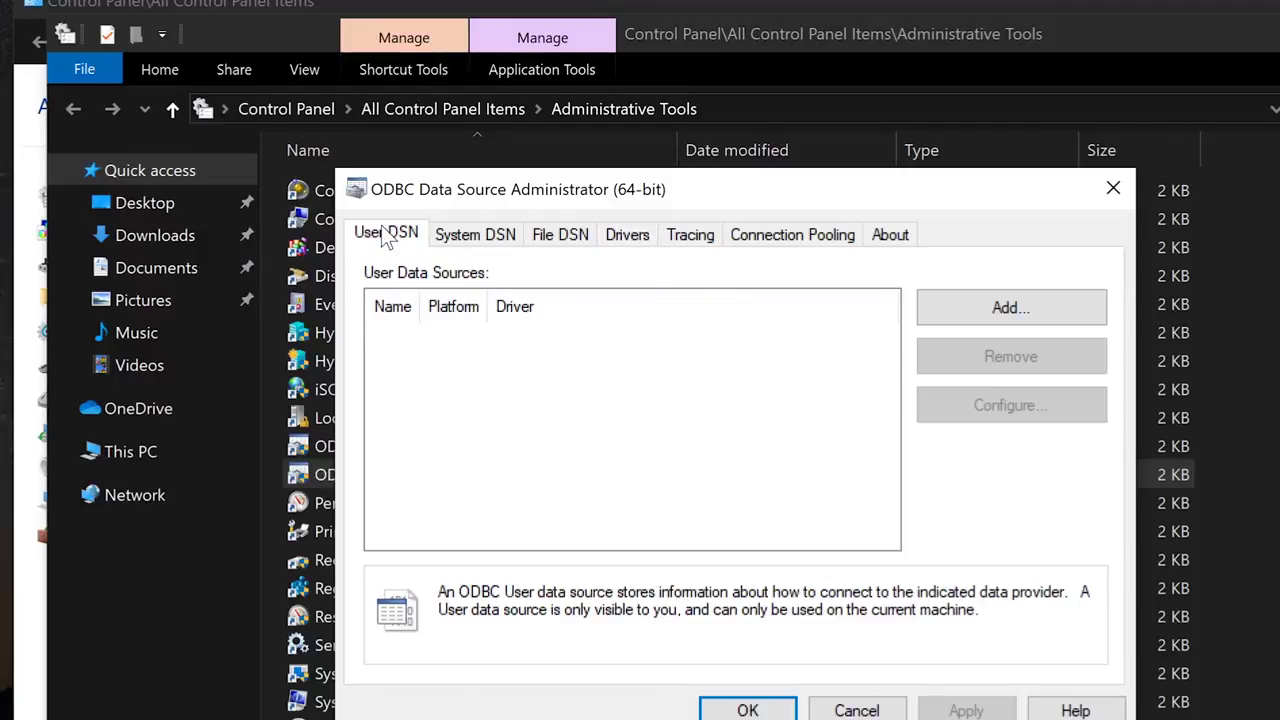
- View the drivers offered for a new system data source, cancel its creation and close the ODBC Data Source Administrator
left_click(484, 245)
left_click(1005, 309)
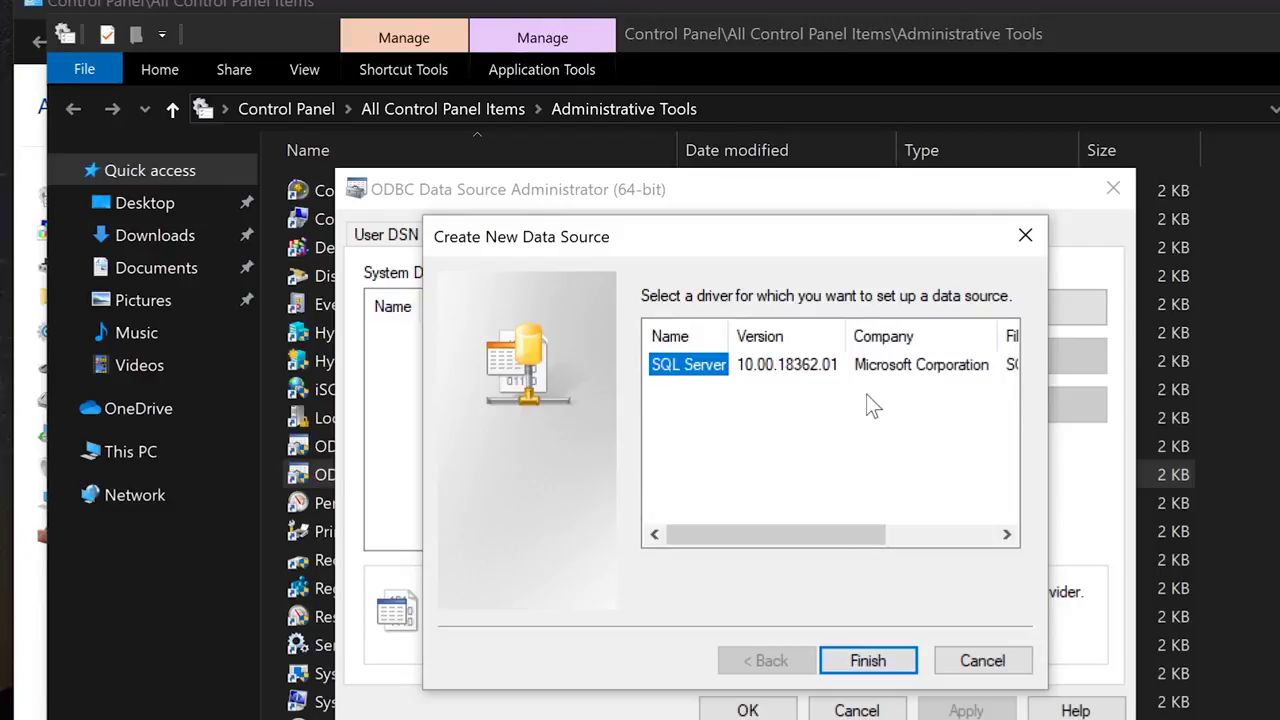
left_click(980, 658)
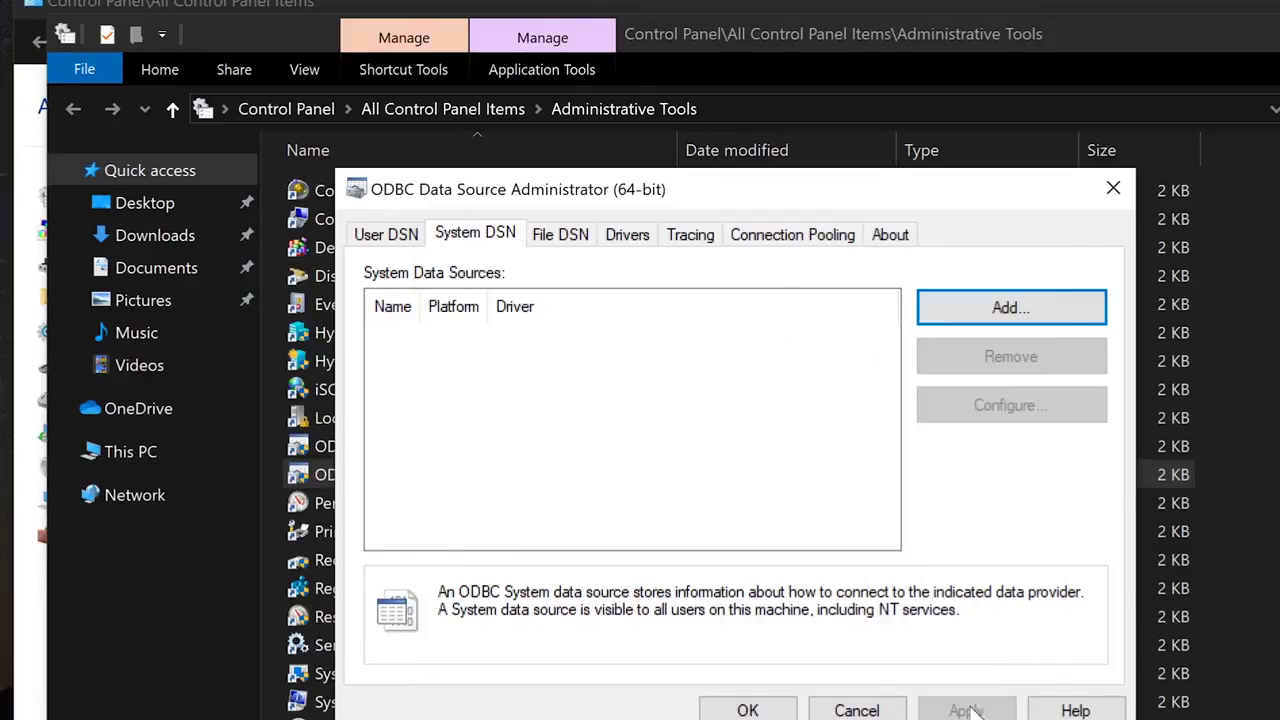
left_click(884, 712)
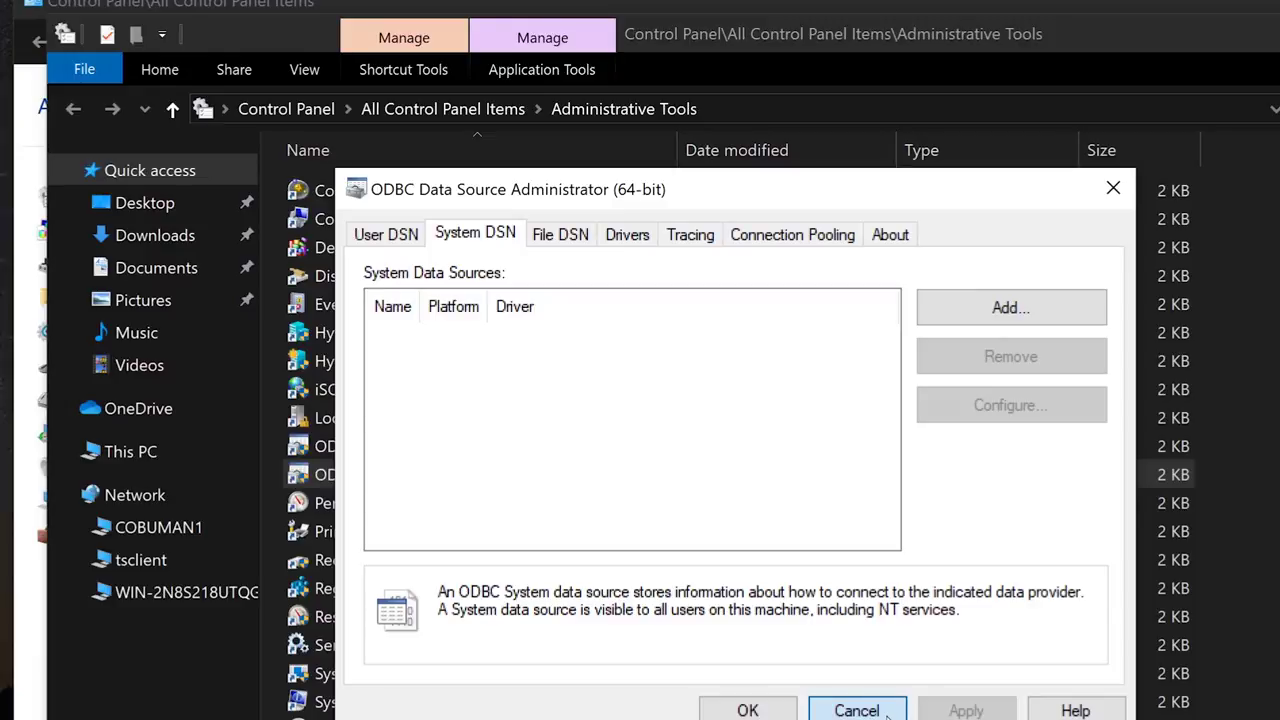
left_click(876, 712)
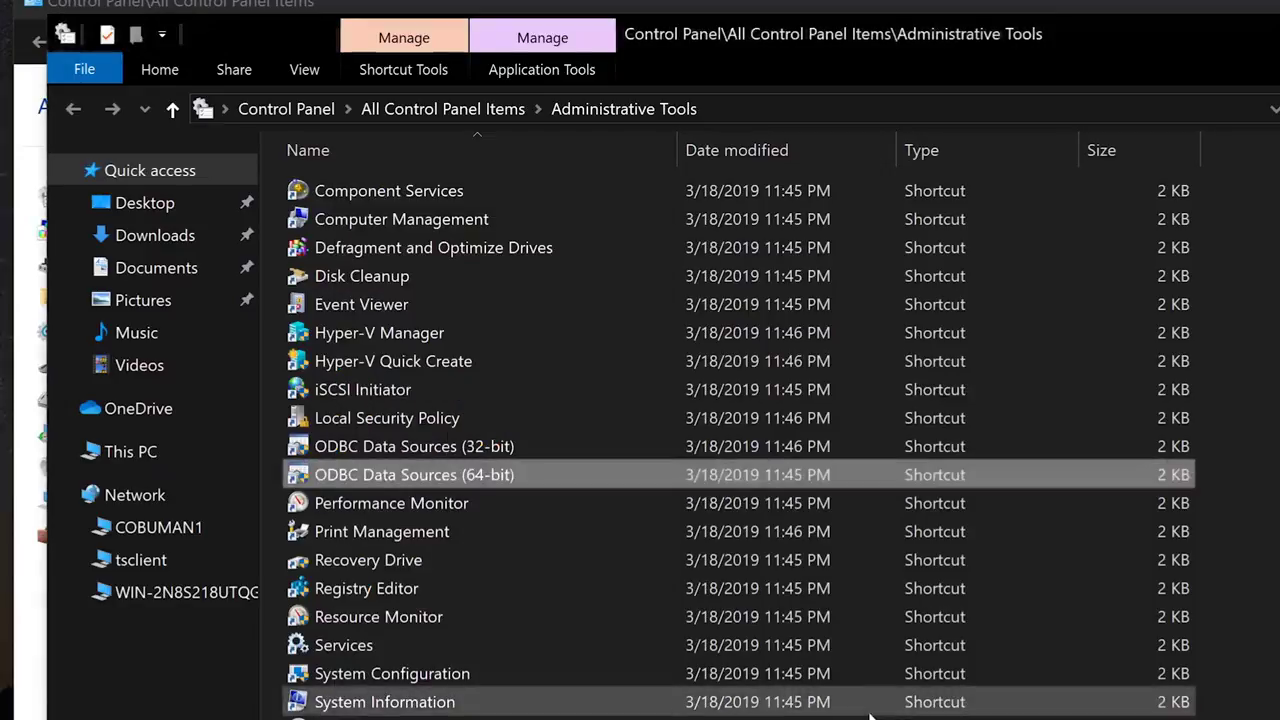
left_click(753, 434)
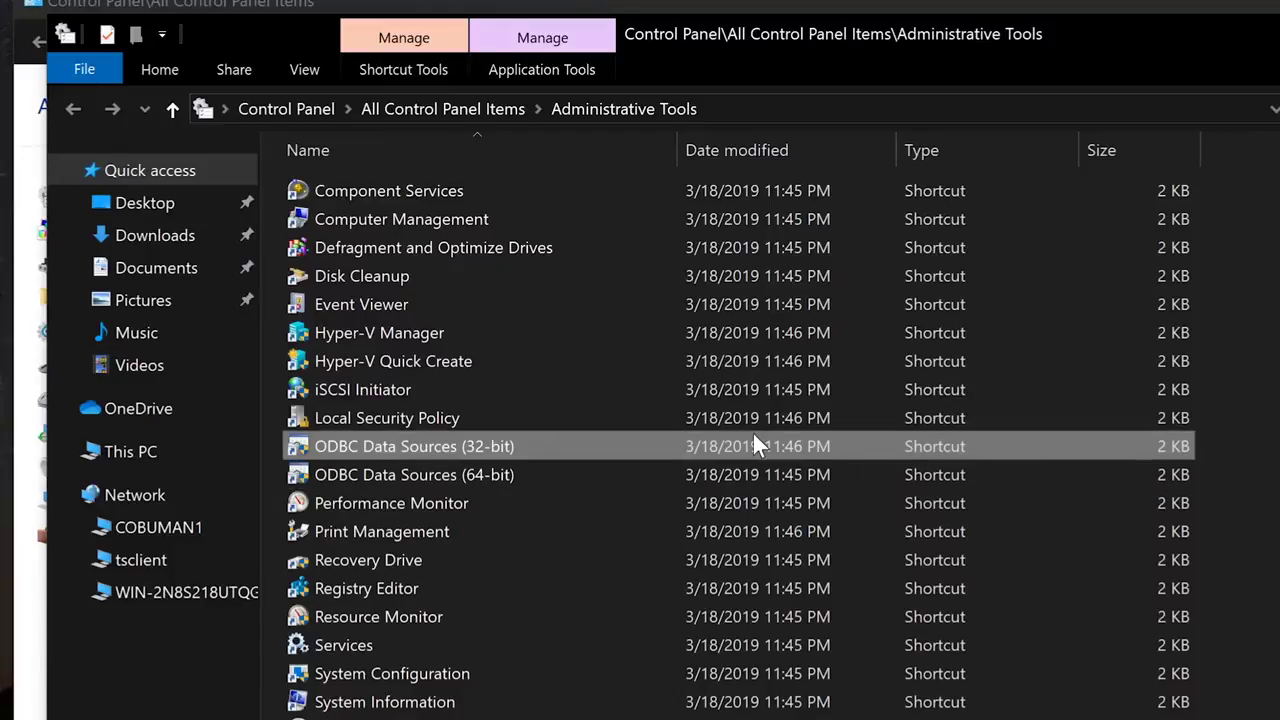
left_click(772, 392)
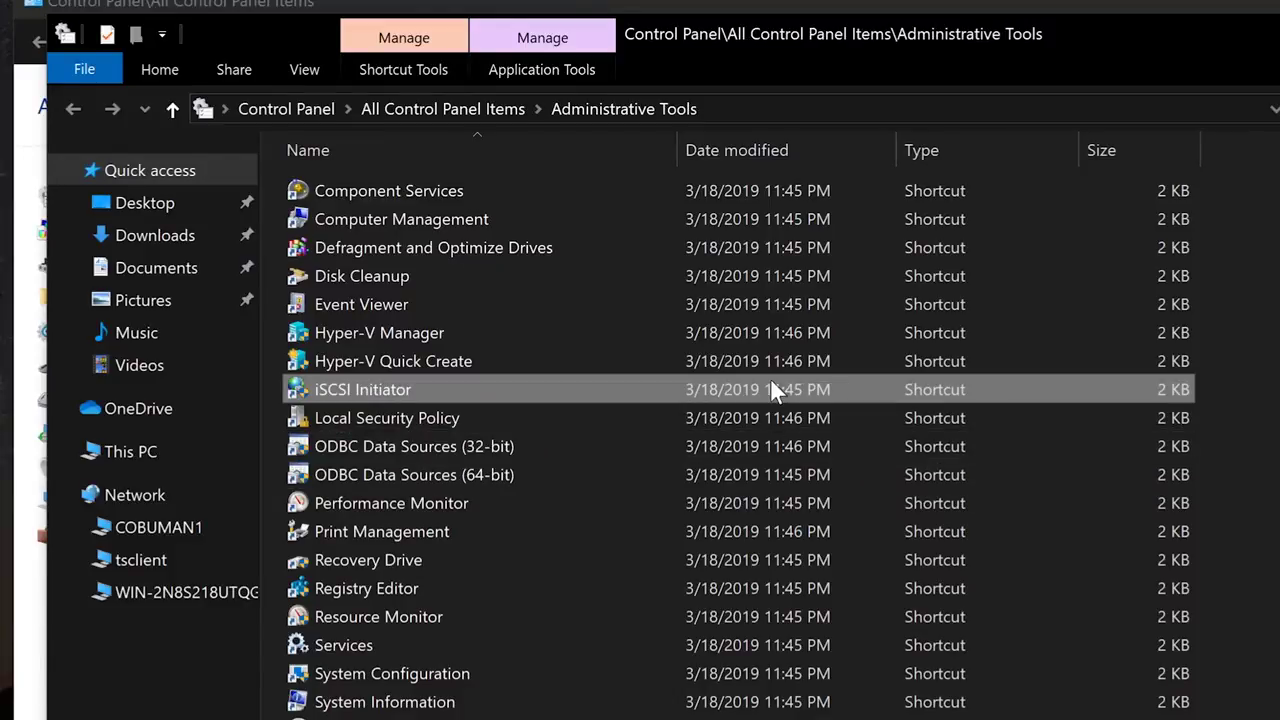
left_click(752, 366)
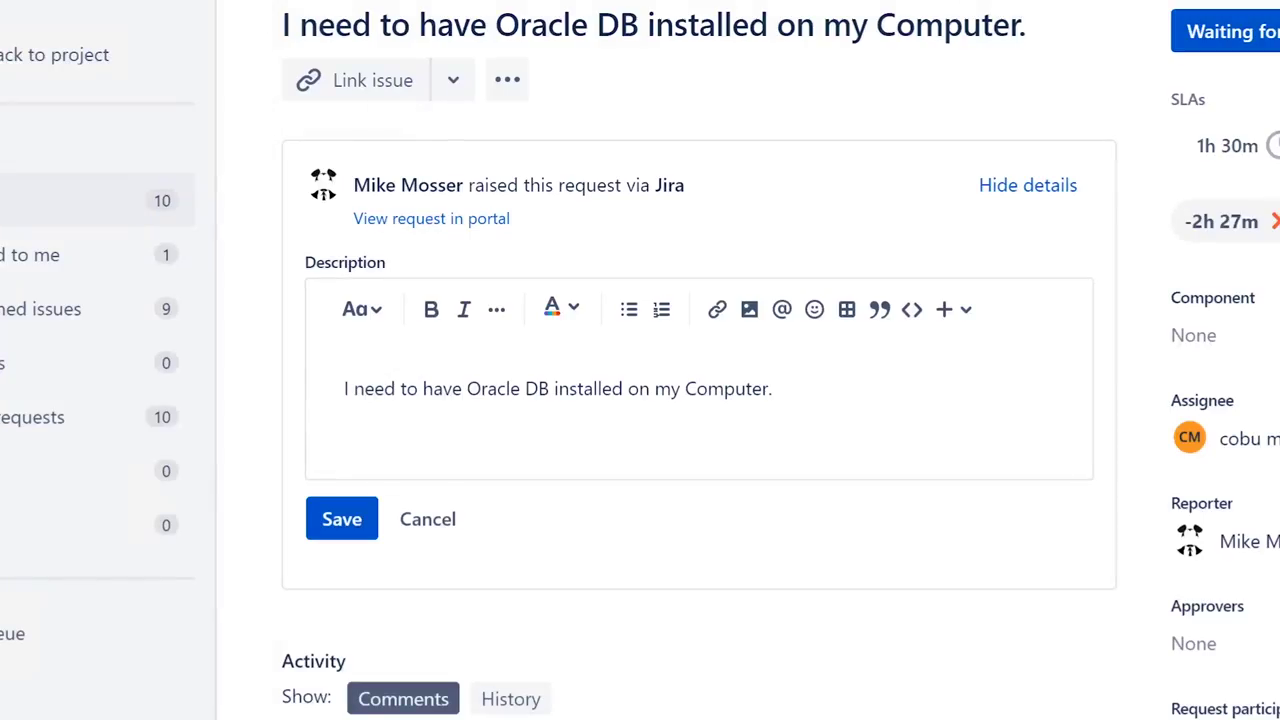
- Switch back to the Oracle DB ticket in Jira and start an internal note below the customer reply
scroll(700, 400, "down", 3)
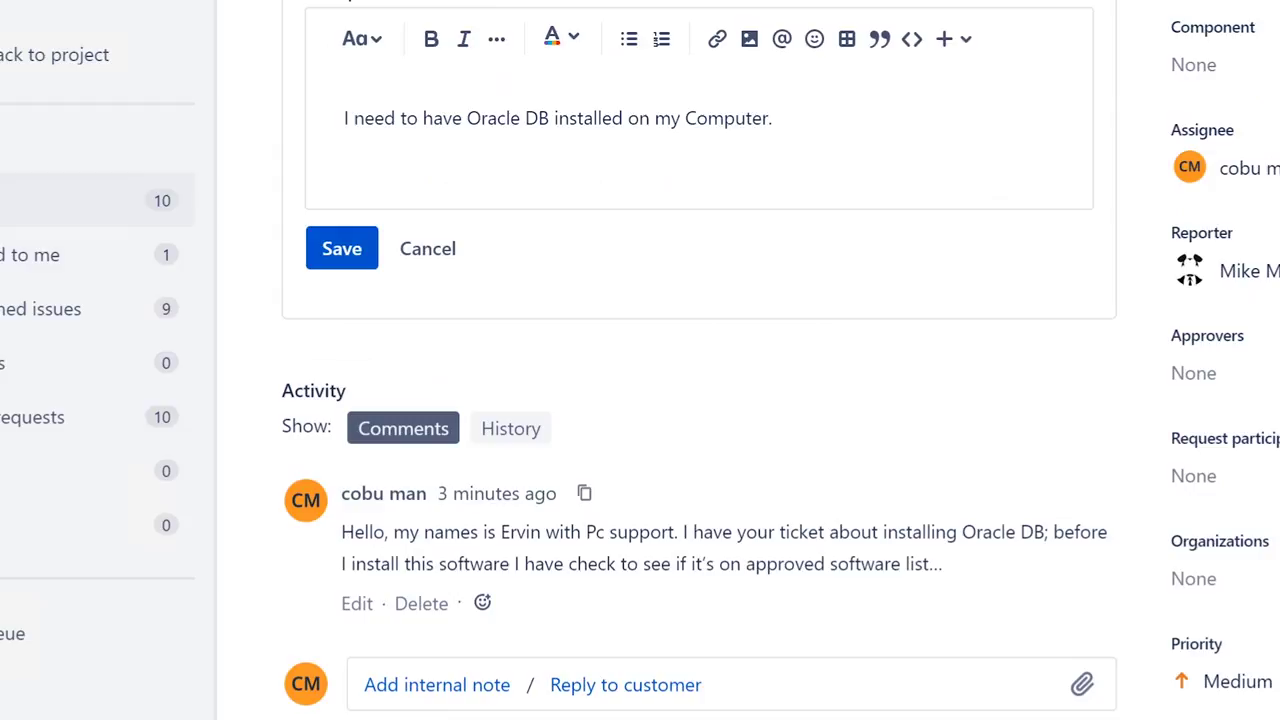
left_click(462, 688)
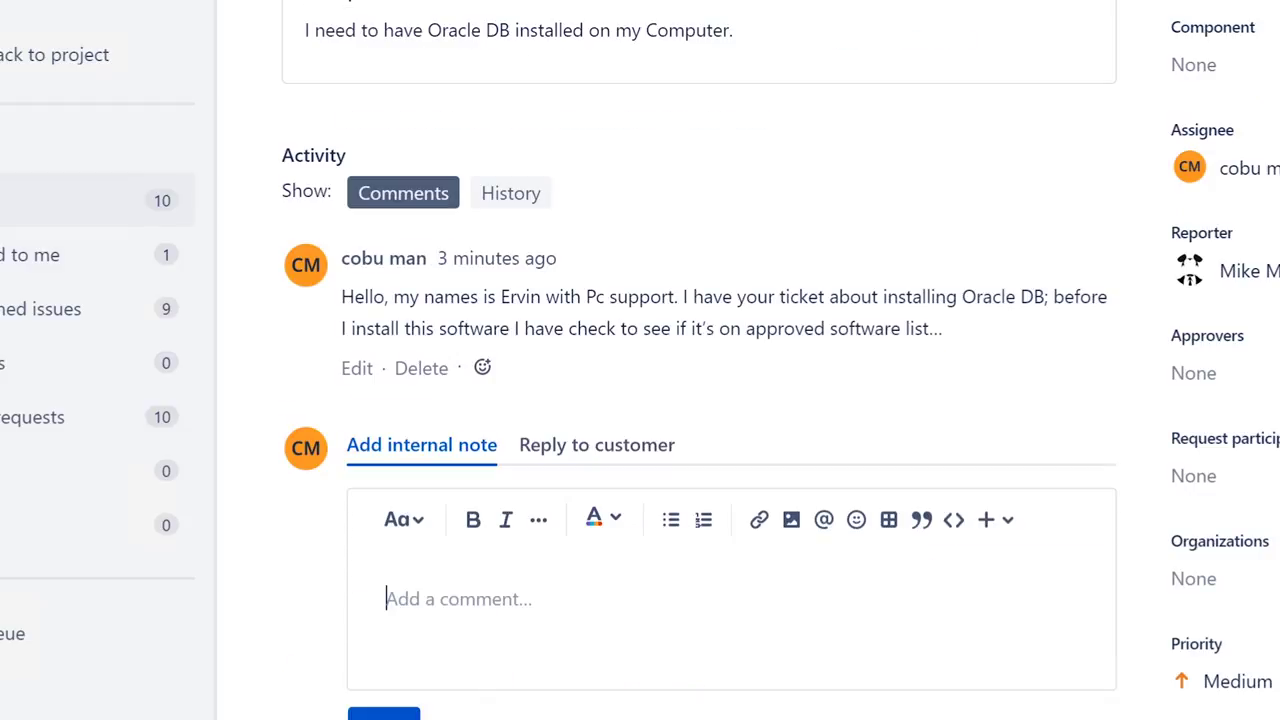
type("Instal")
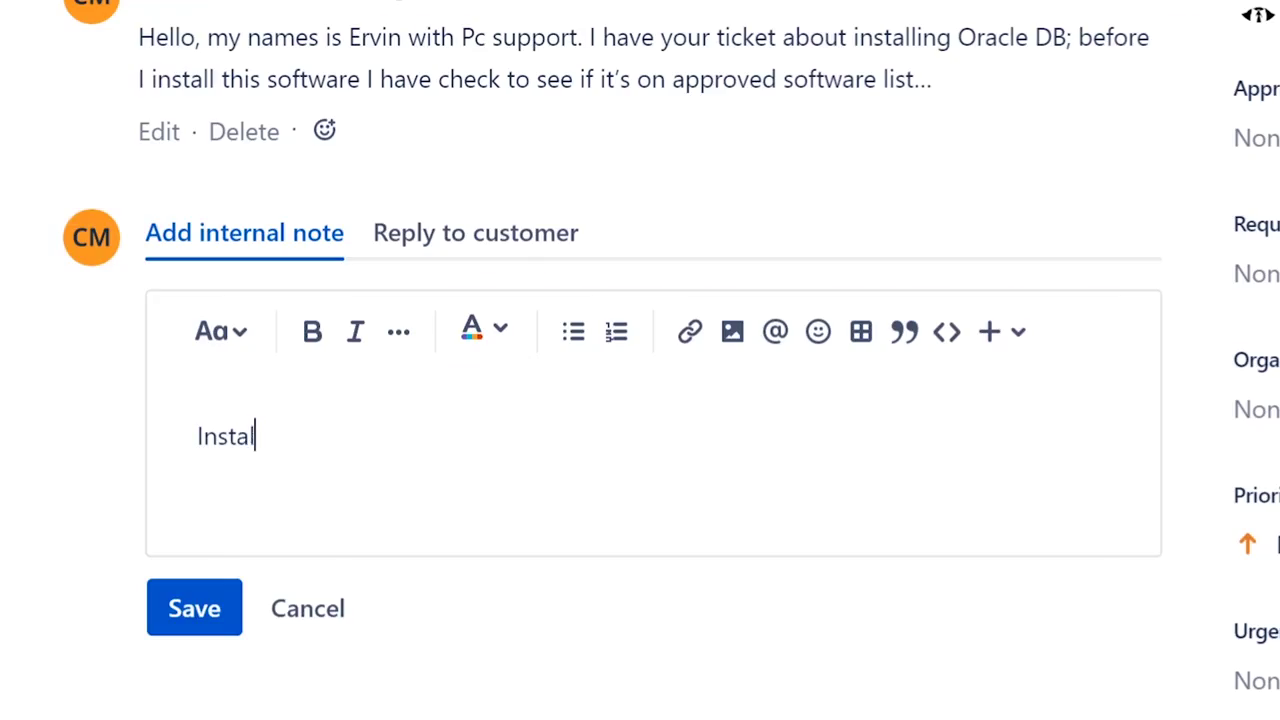
type("l")
key("BackSpace")
key("BackSpace")
key("BackSpace")
key("BackSpace")
key("BackSpace")
key("BackSpace")
key("BackSpace")
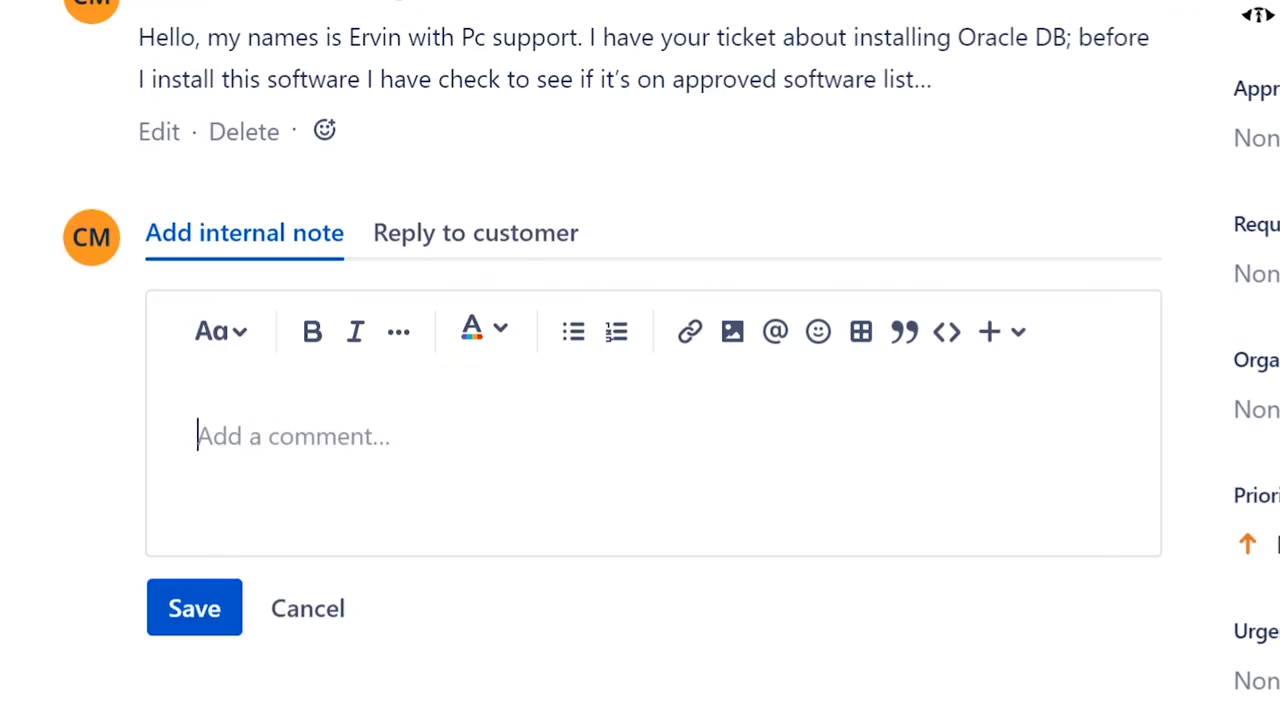
- Begin the internal note with "Subscribed PC to Oracle DB"
type("Subscribed ")
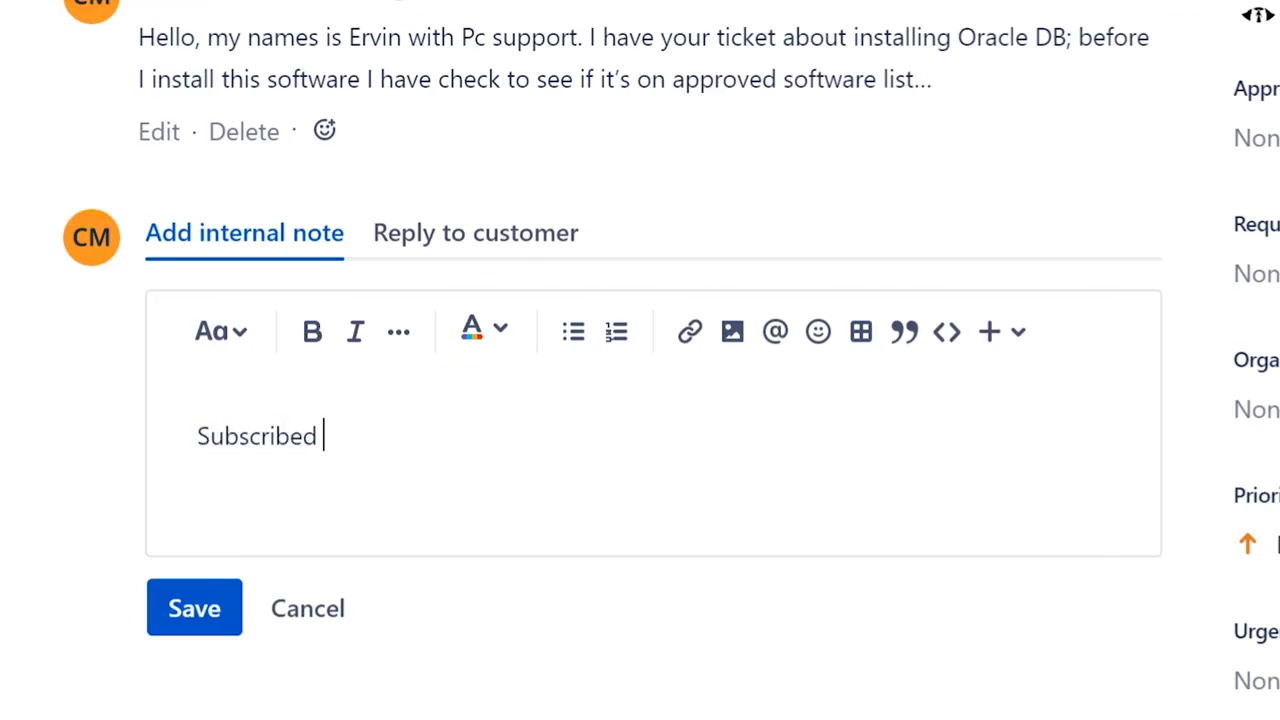
type("Pc")
key("BackSpace")
key("BackSpace")
type("C to O")
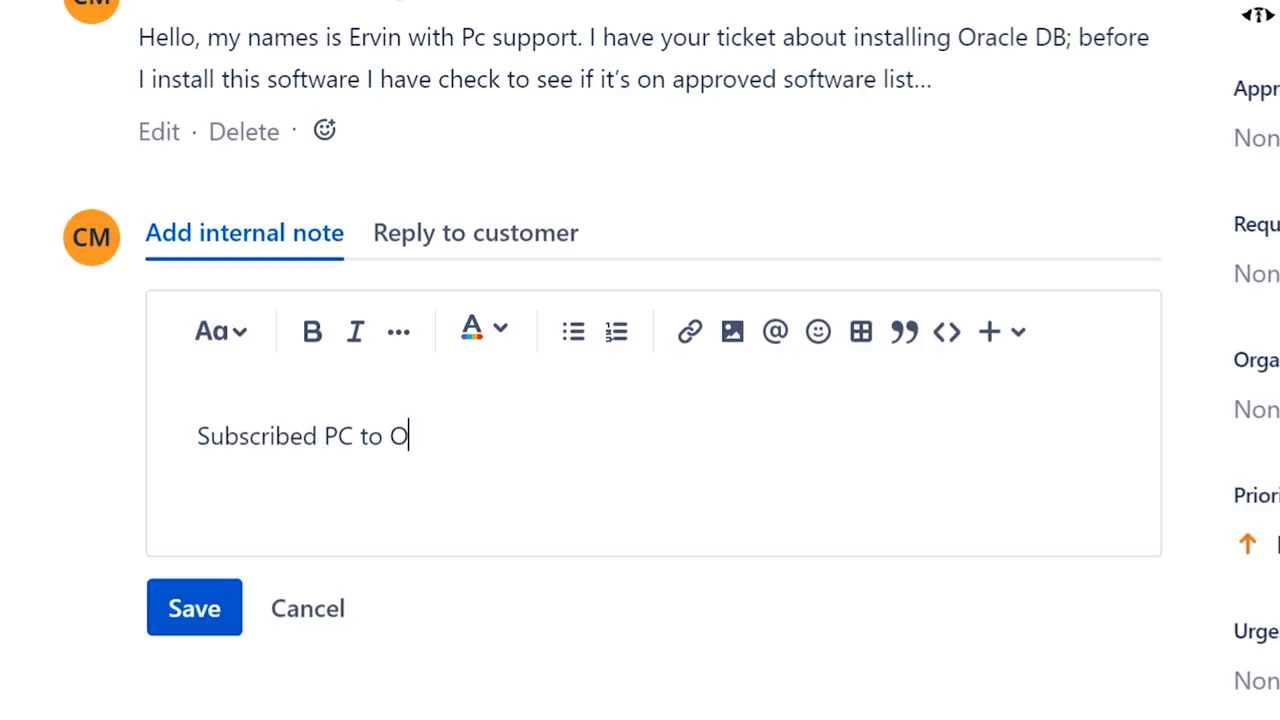
type("racle DB")
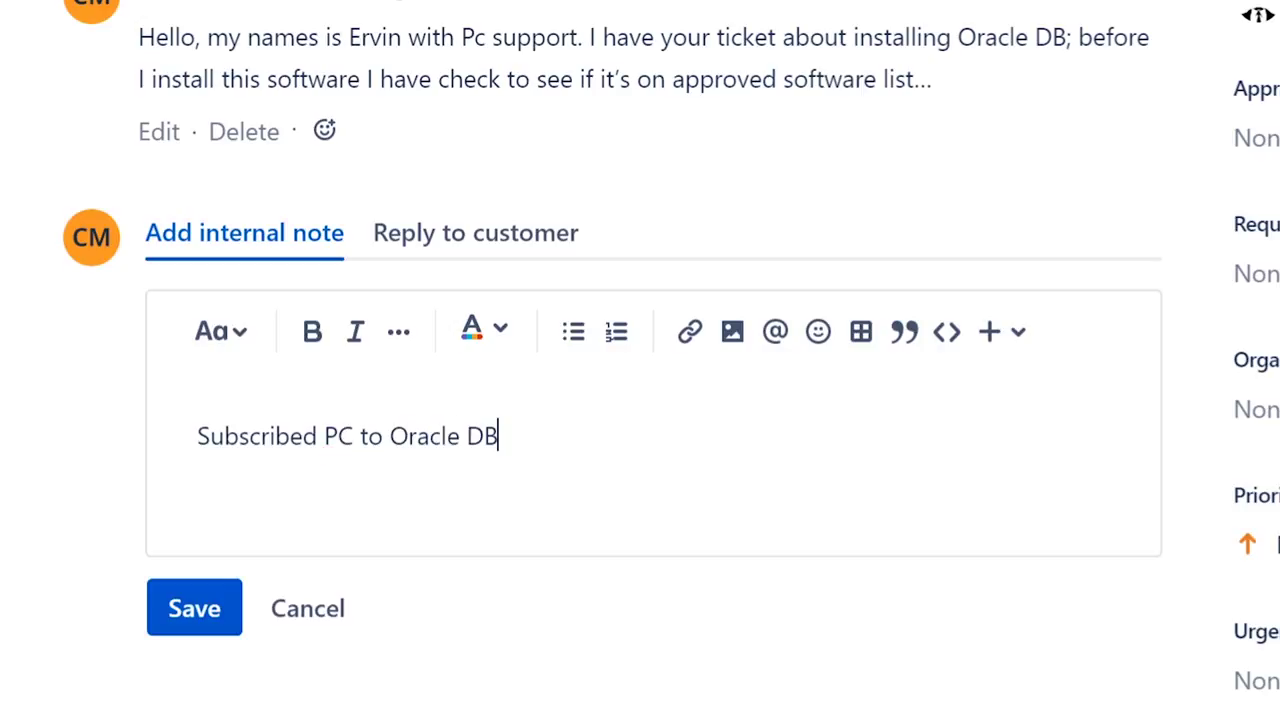
- Complete the internal note with "/installed software as requested." and the agent's first name, and save it
type(",")
type("/install")
type("ed ")
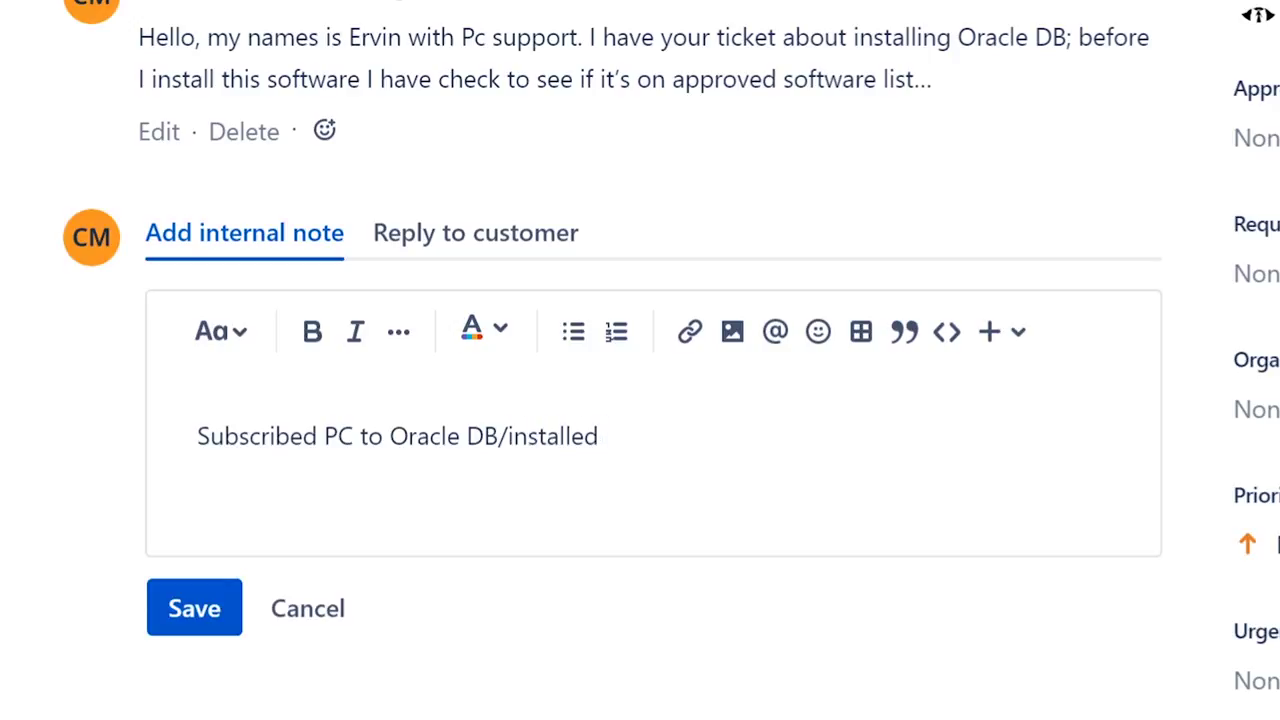
type("software a")
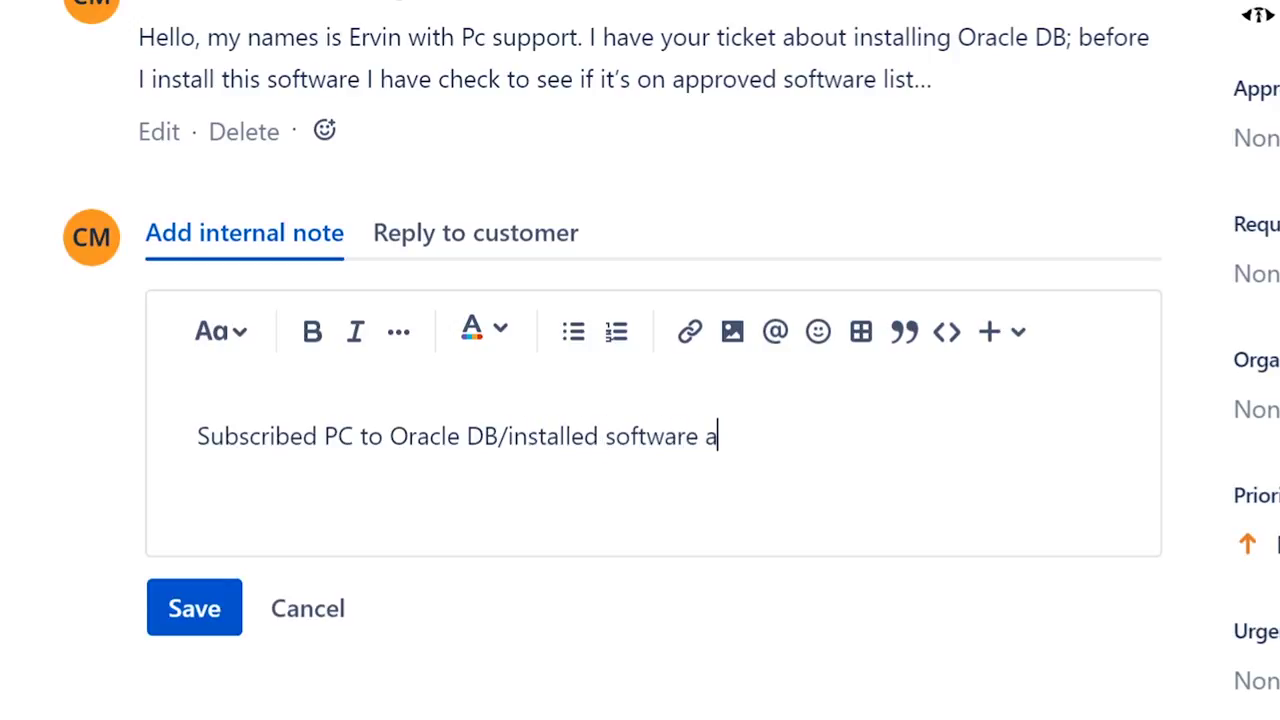
type("s requested.")
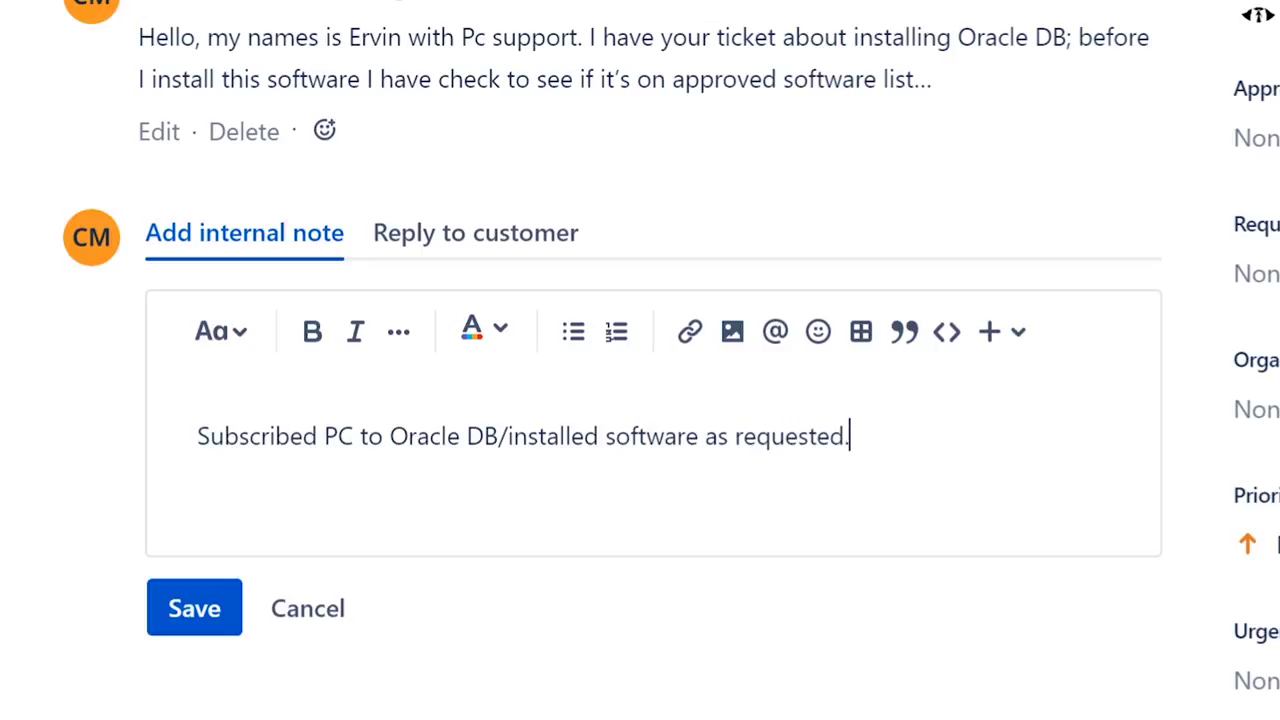
type(" Ervin")
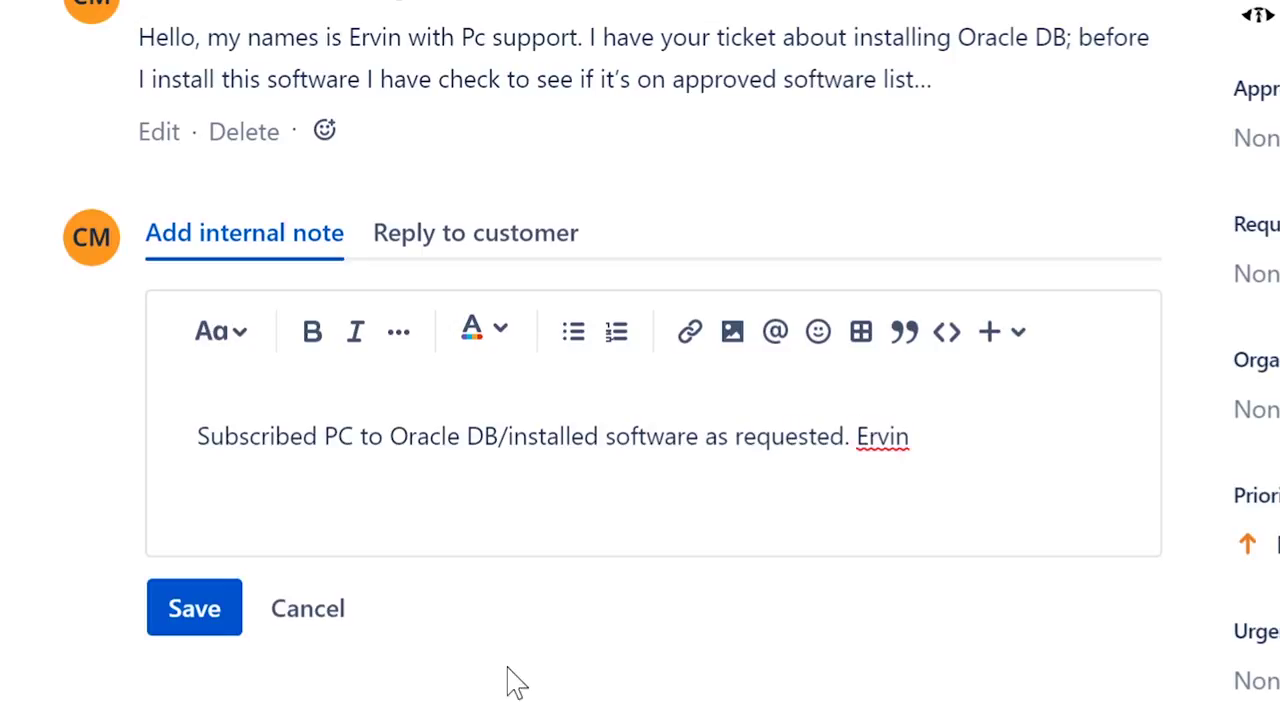
left_click(212, 625)
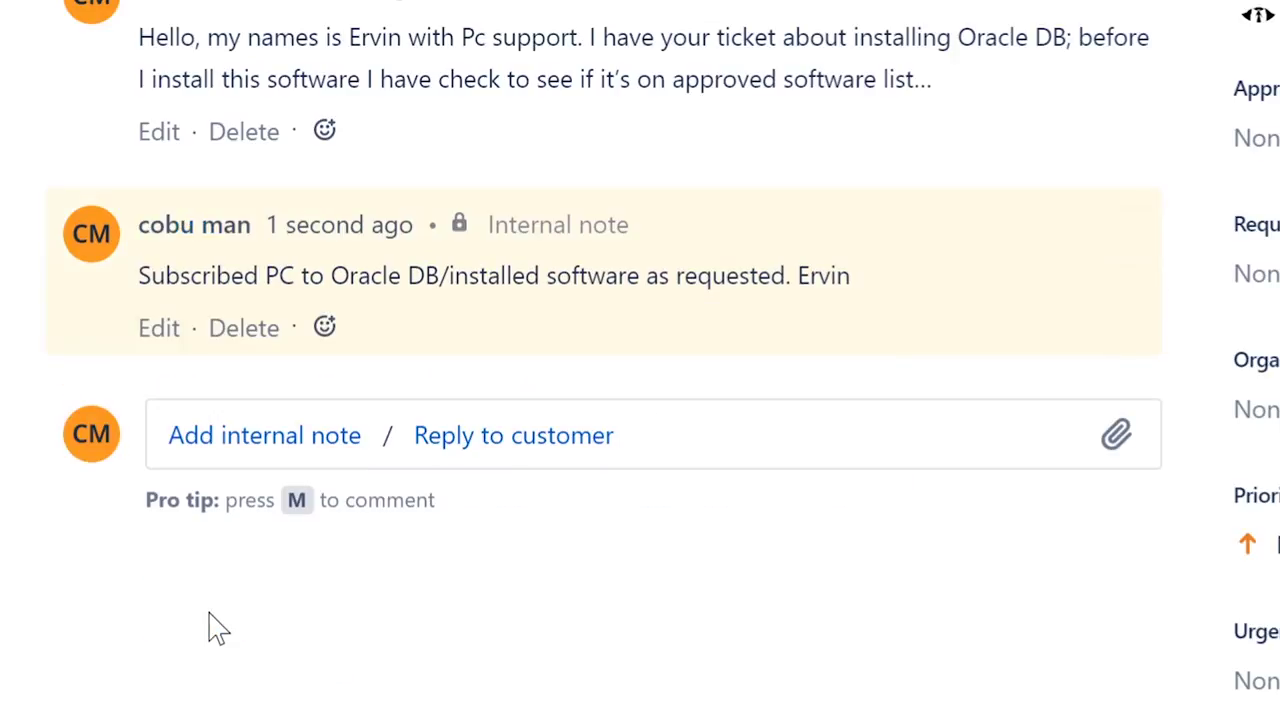
- Change the status of ticket ISD-18 to Completed and return to the ticket queue
scroll(694, 309, "up", 3)
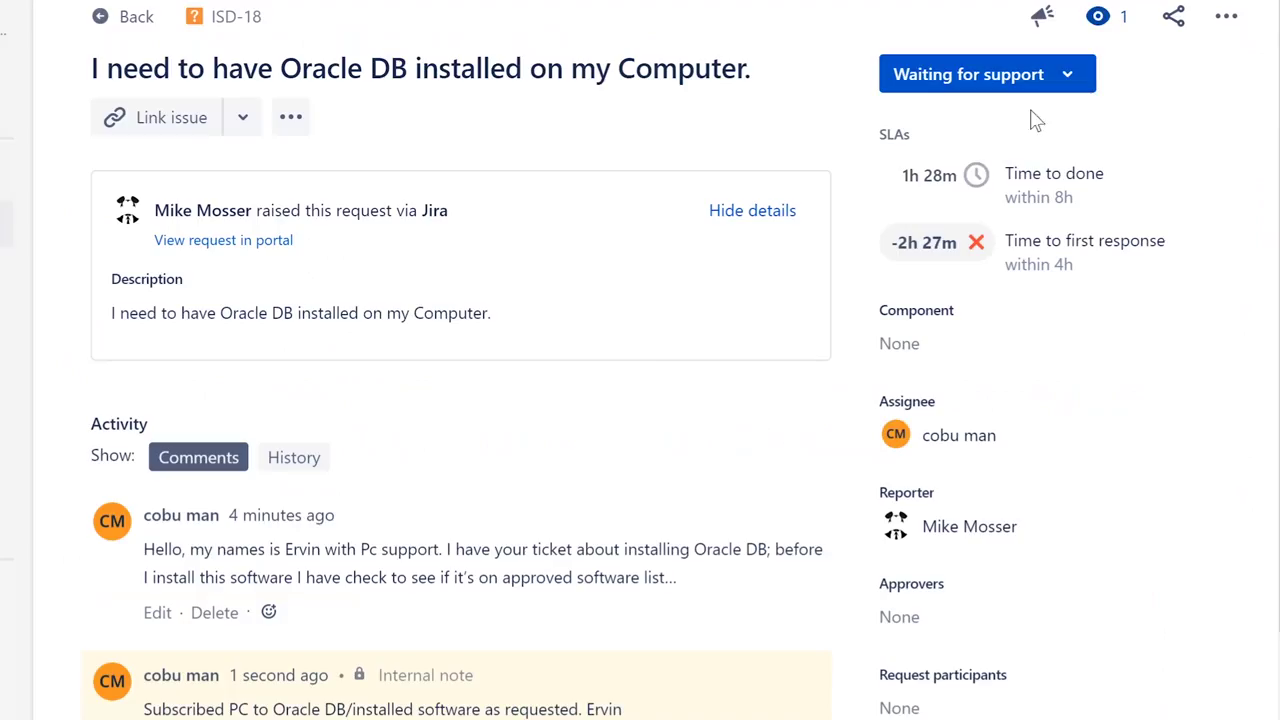
left_click(1075, 88)
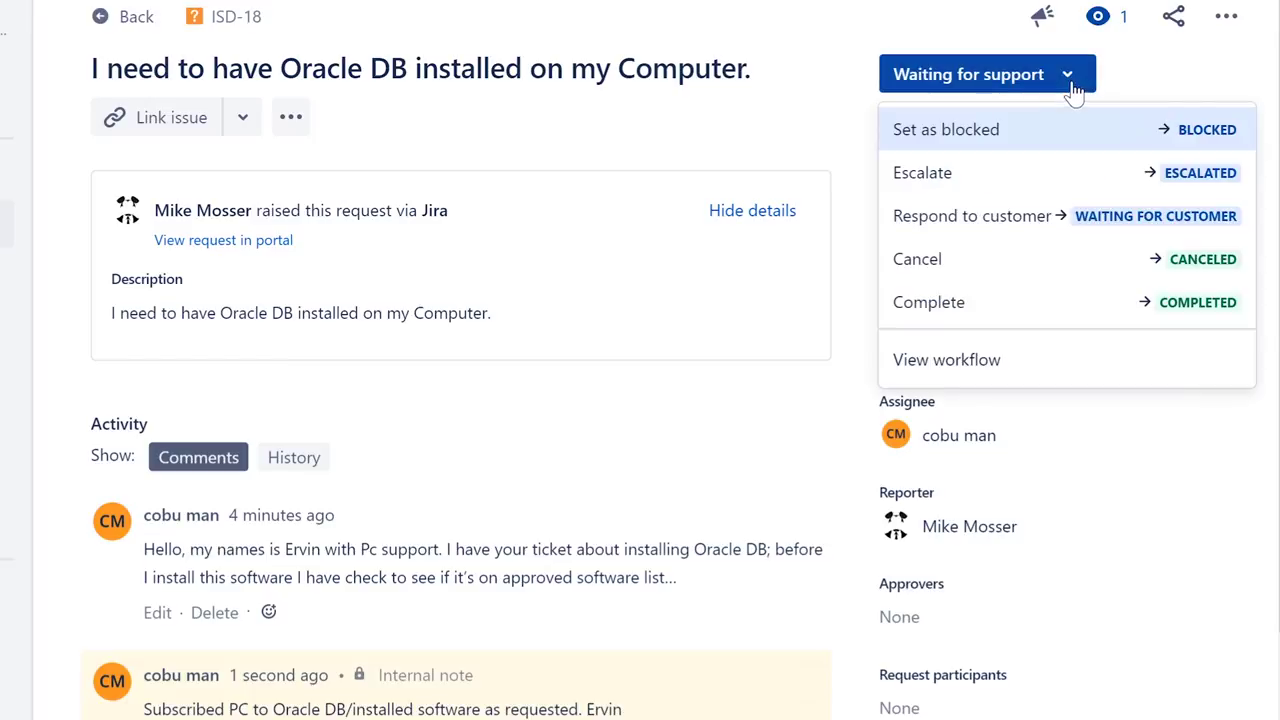
left_click(1040, 305)
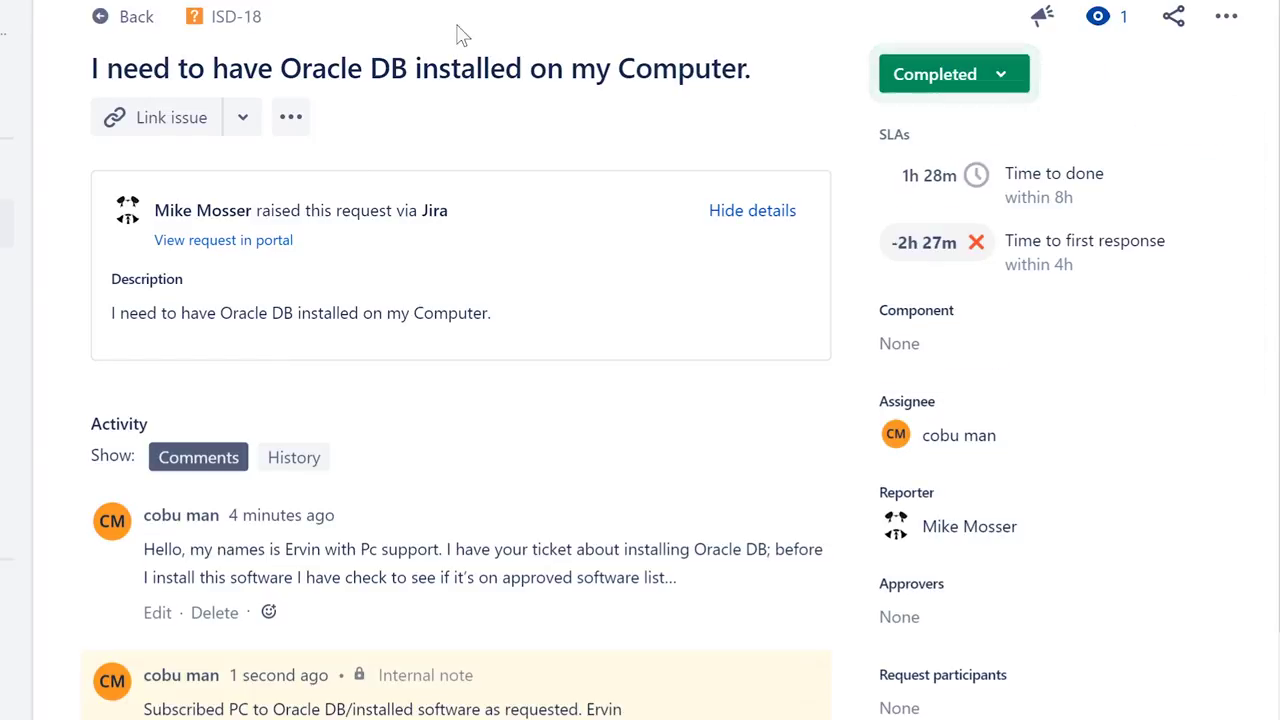
left_click(123, 32)
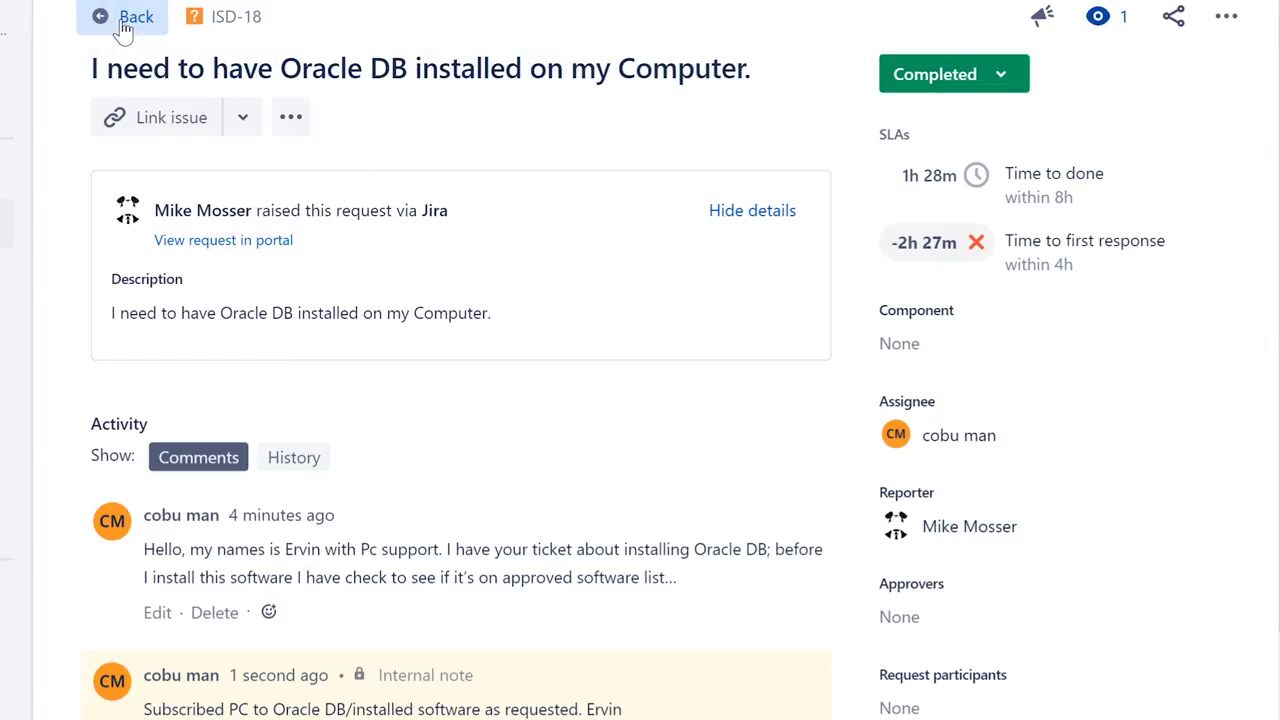